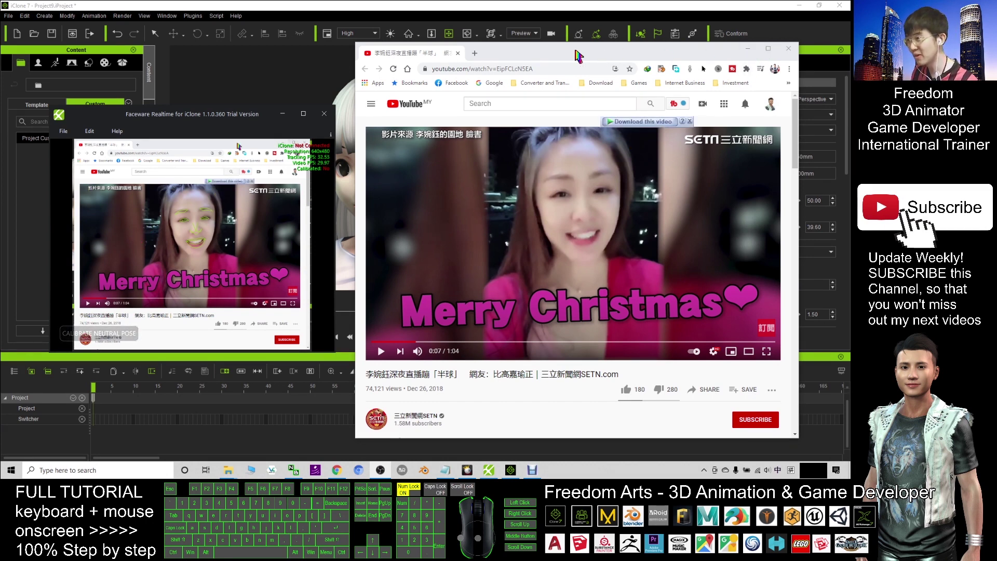
Position the YouTube browser window beside the Faceware Realtime window and play the video for face tracking.
mouse_move(574, 53)
mouse_down()
mouse_move(610, 58)
mouse_move(587, 58)
mouse_up()
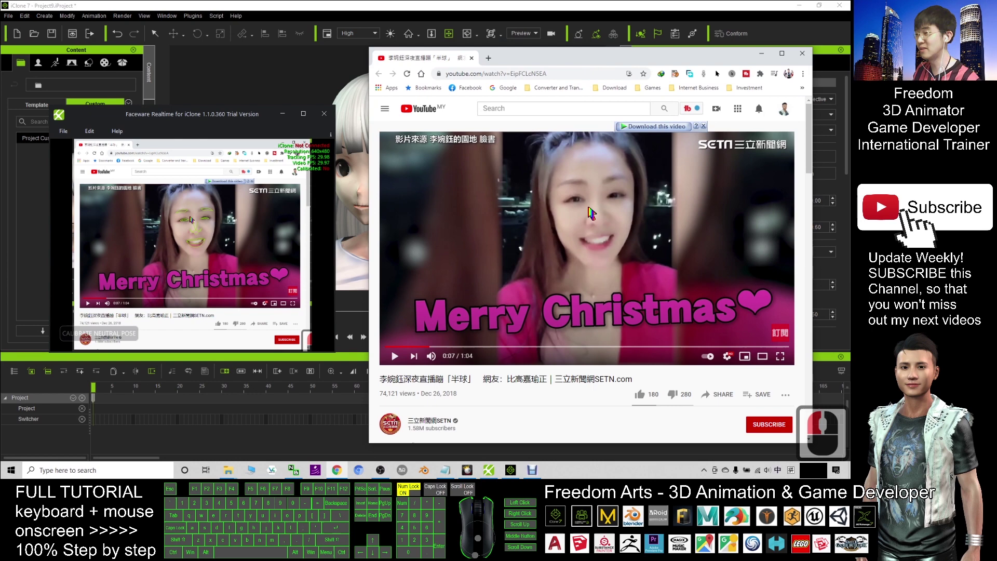
scroll(592, 213, down, 3)
scroll(579, 245, up, 7)
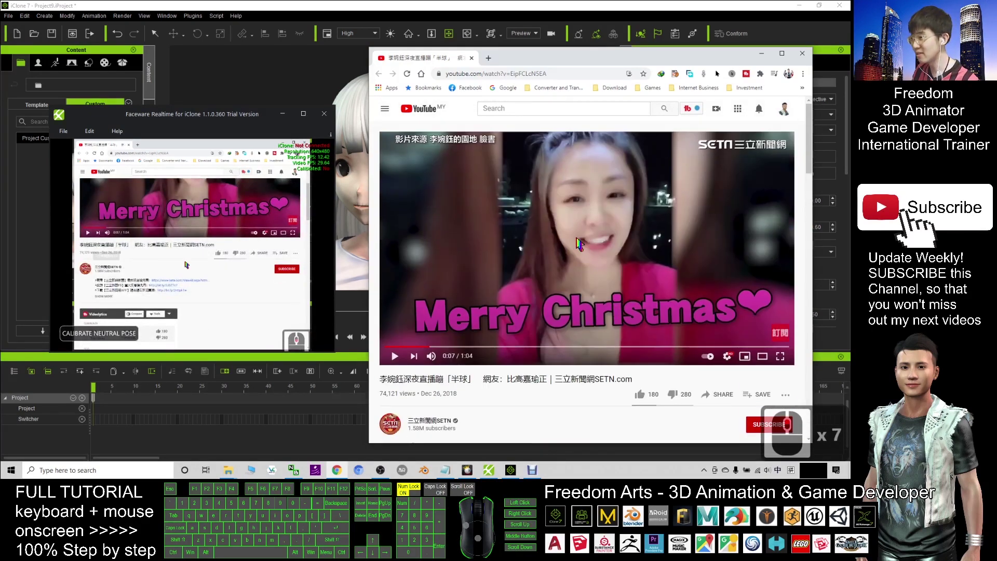
scroll(602, 206, up, 2)
drag(170, 133, 196, 134)
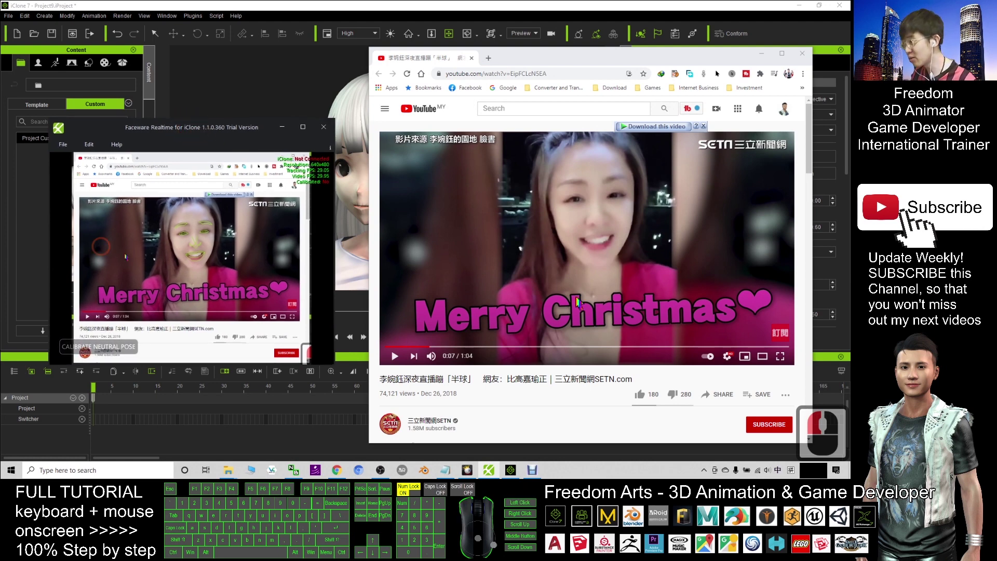
click(395, 356)
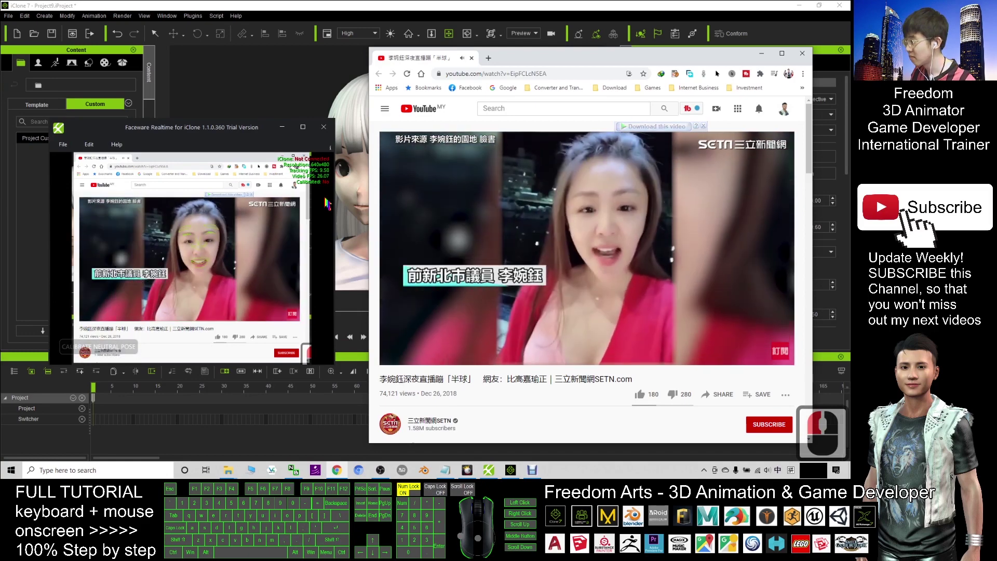
Enlarge the Faceware Realtime window to examine face tracking on the video, restore it, and bring the browser back beside it.
click(279, 126)
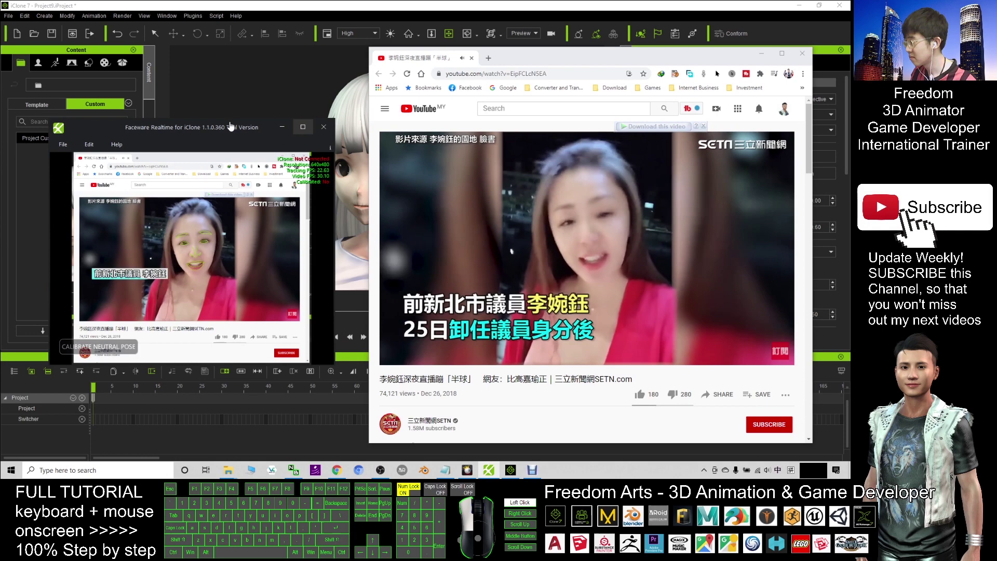
double_click(230, 127)
drag(435, 12, 178, 111)
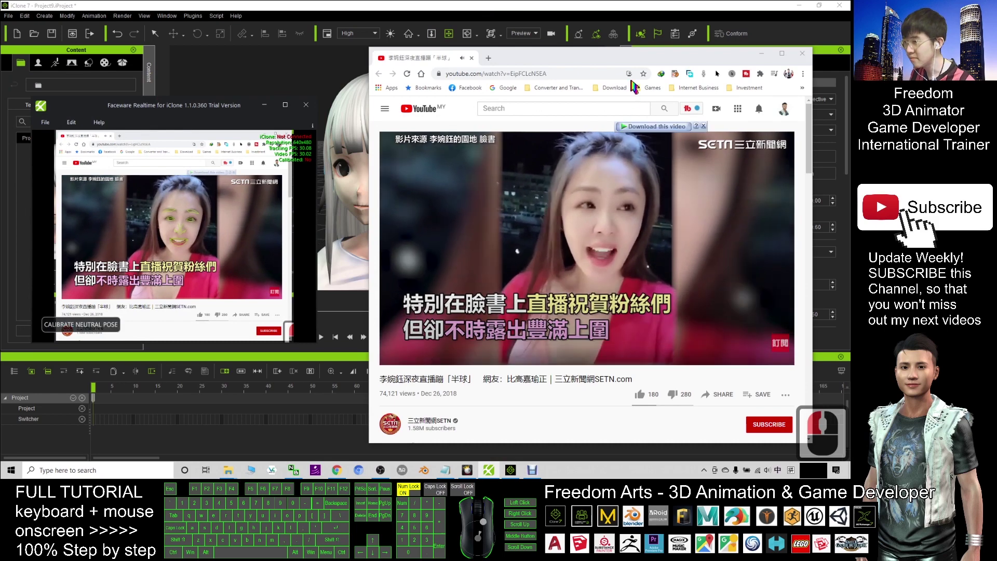
drag(650, 59, 987, 82)
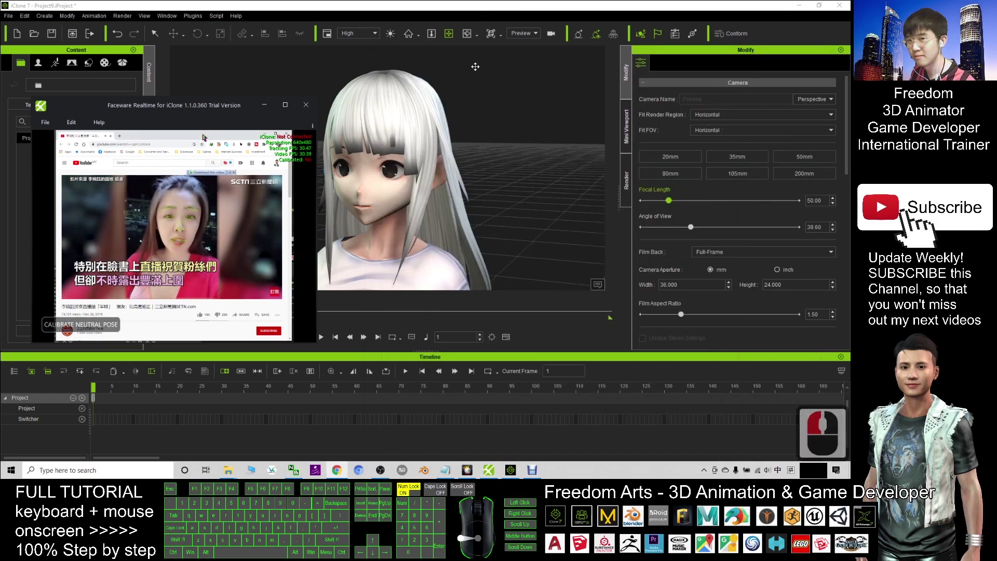
drag(210, 105, 467, 1)
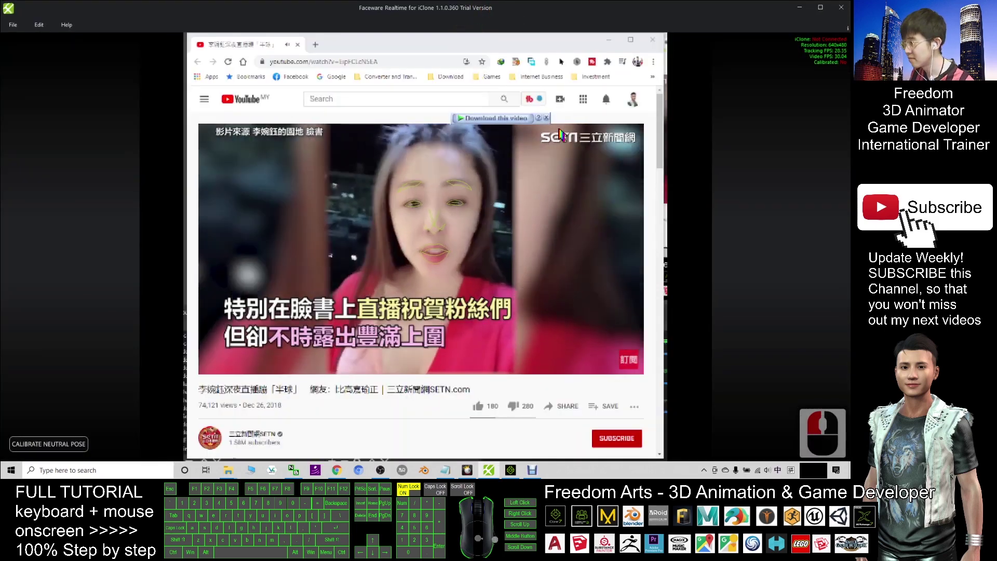
drag(580, 7, 508, 84)
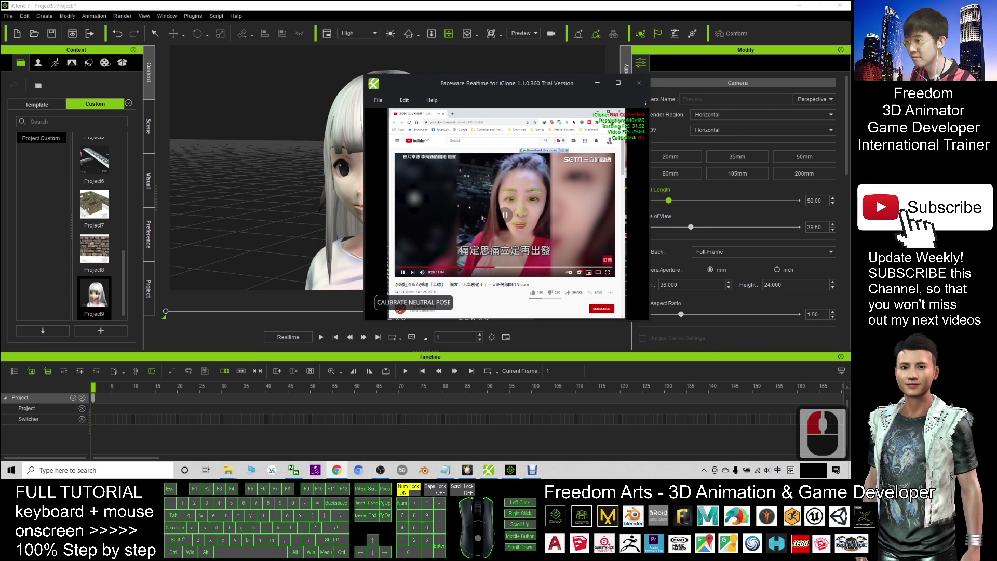
drag(442, 86, 184, 99)
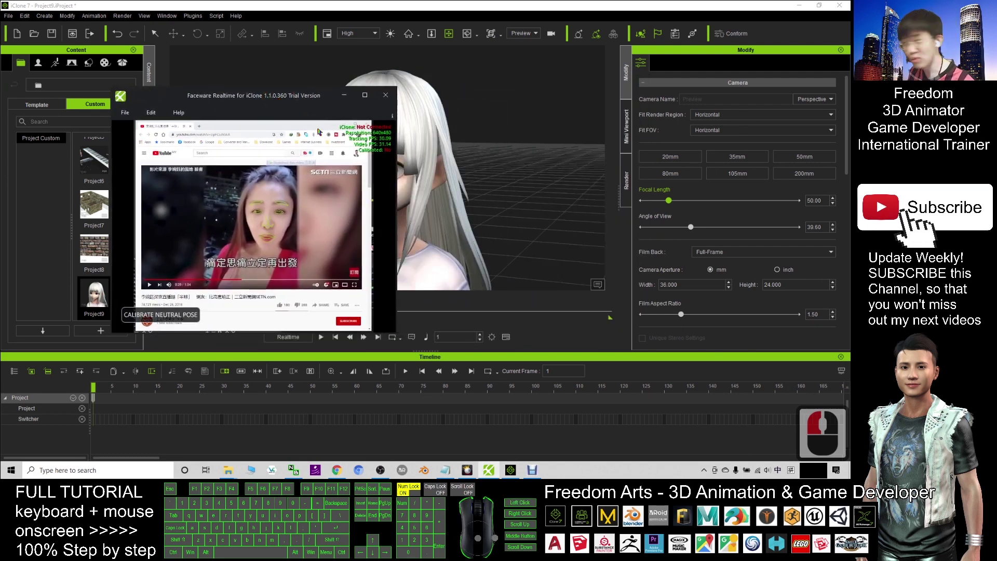
drag(850, 68, 711, 68)
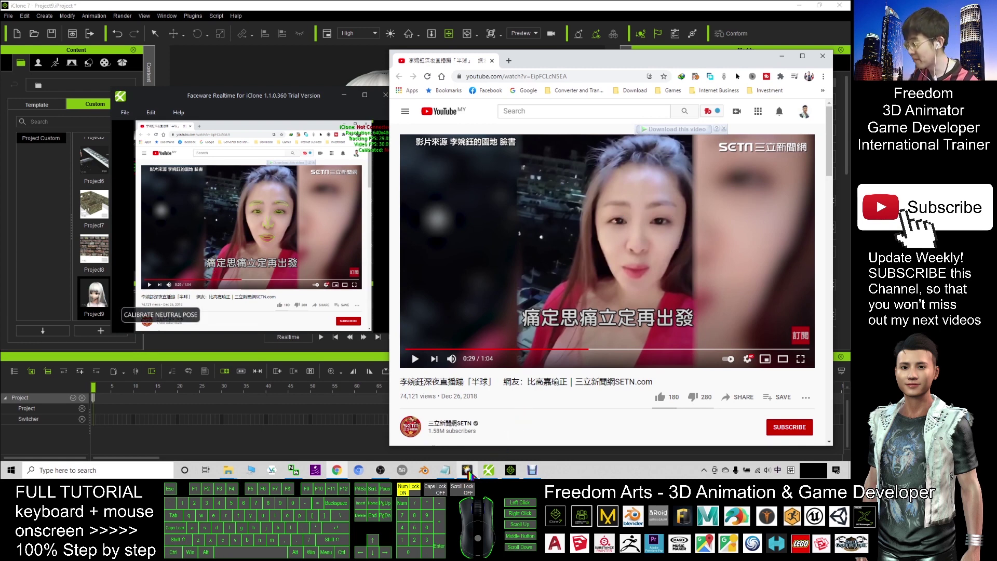
Set the camera in the Faceware Realtime settings to USB2.0 HD UVC WebCam and close the settings.
mouse_move(469, 473)
drag(275, 100, 253, 120)
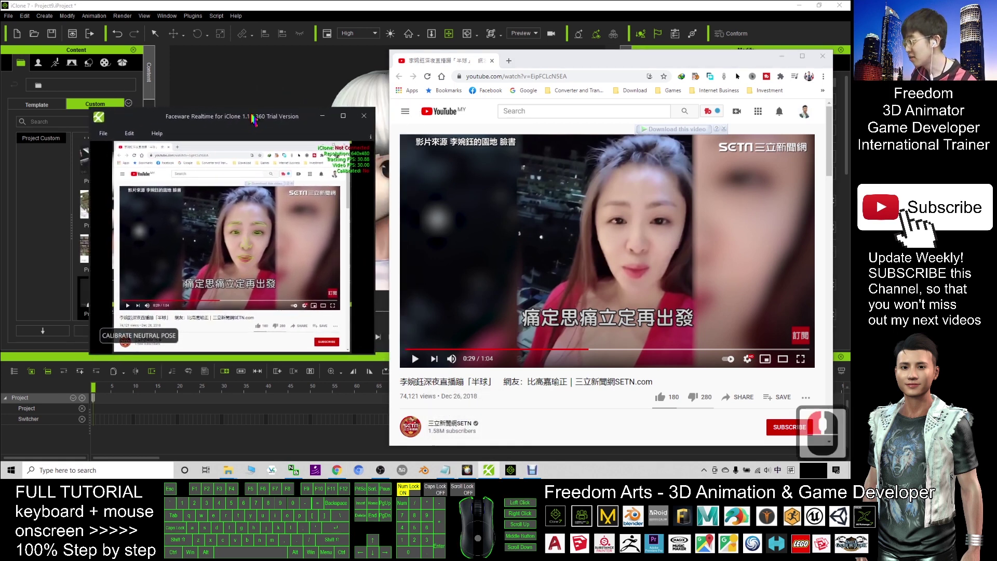
click(128, 134)
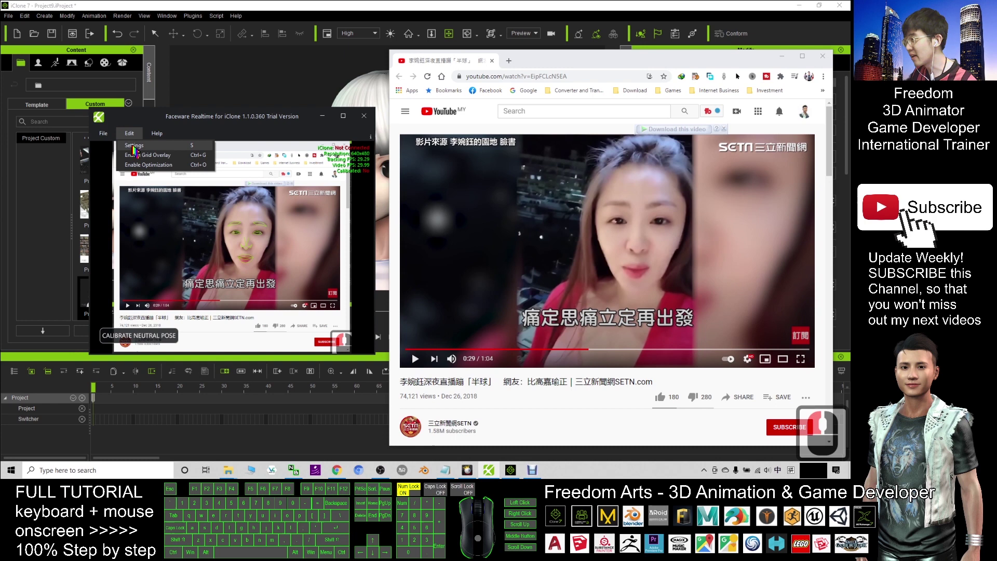
click(133, 147)
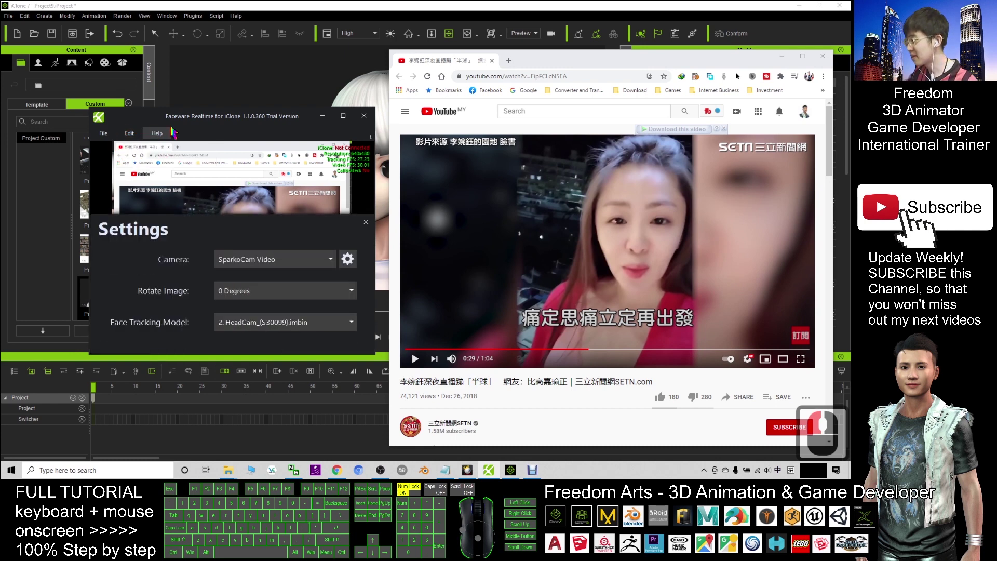
click(330, 265)
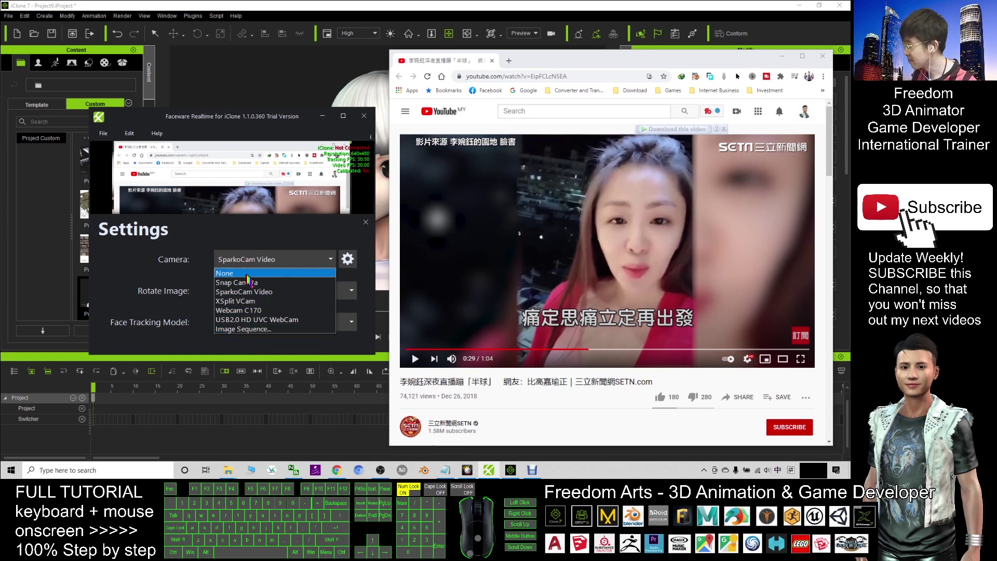
click(248, 301)
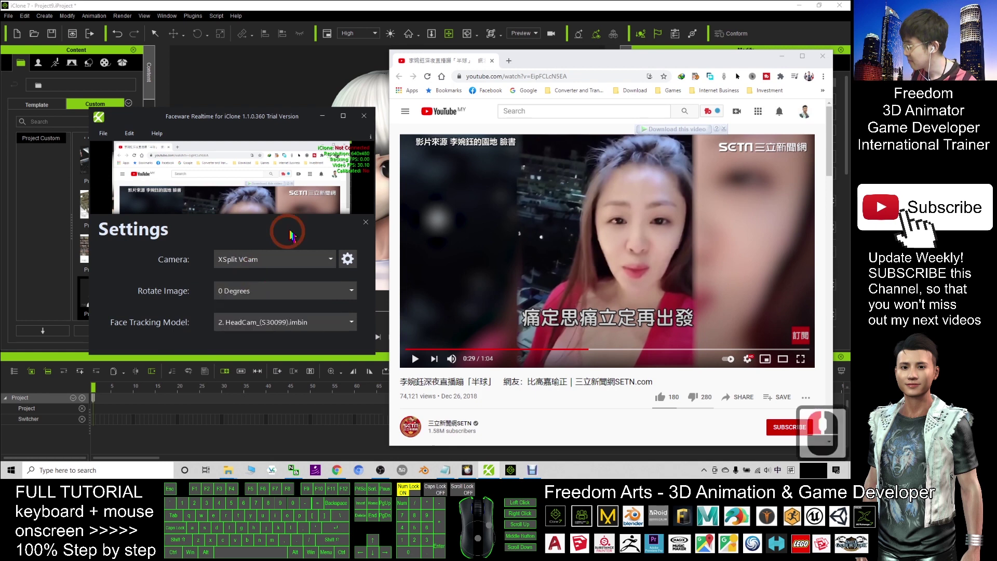
click(311, 259)
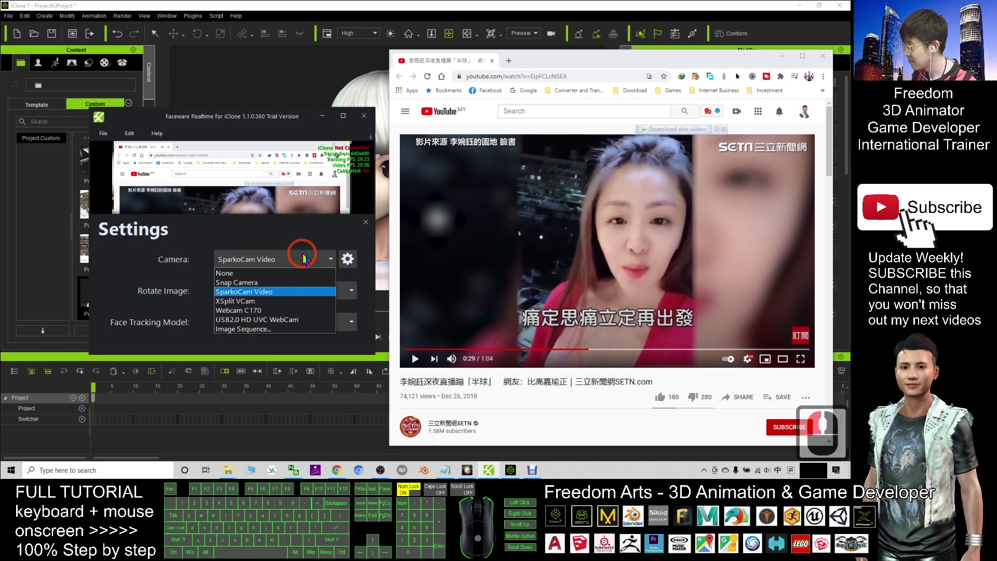
click(230, 319)
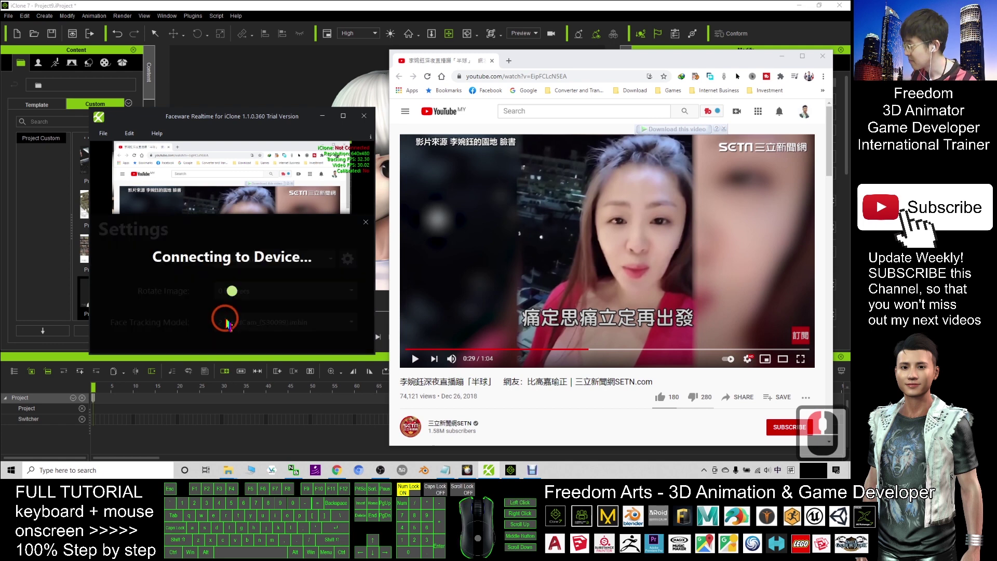
click(366, 223)
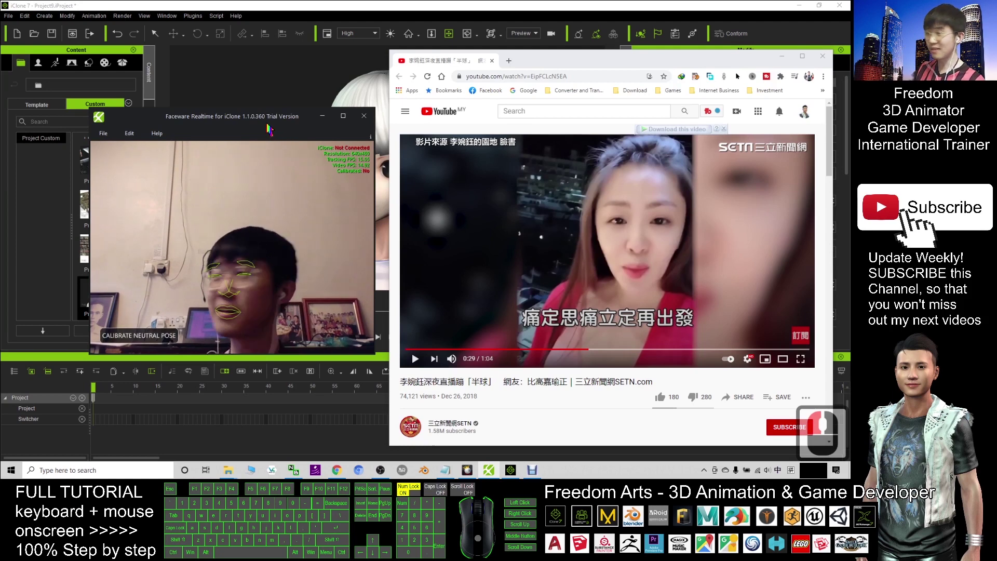
Minimize Faceware Realtime, switch to SparkoCam, and arrange its window beside the YouTube browser window.
drag(267, 124, 269, 107)
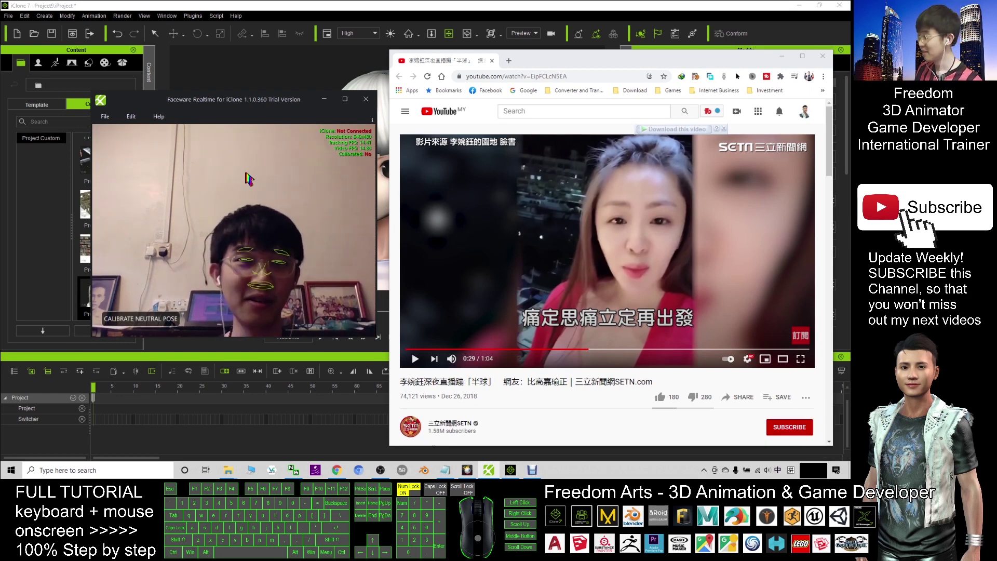
click(324, 99)
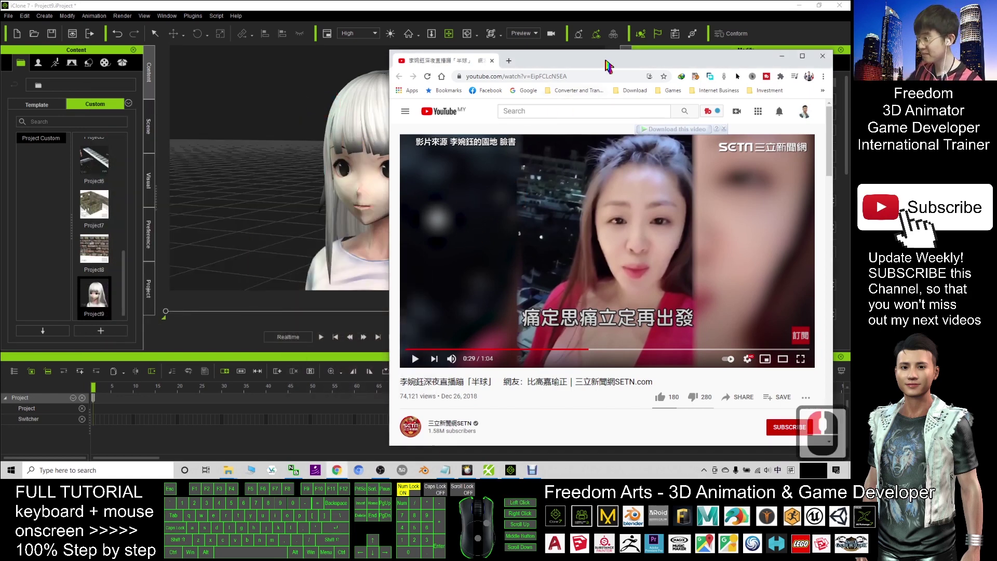
drag(608, 66, 531, 53)
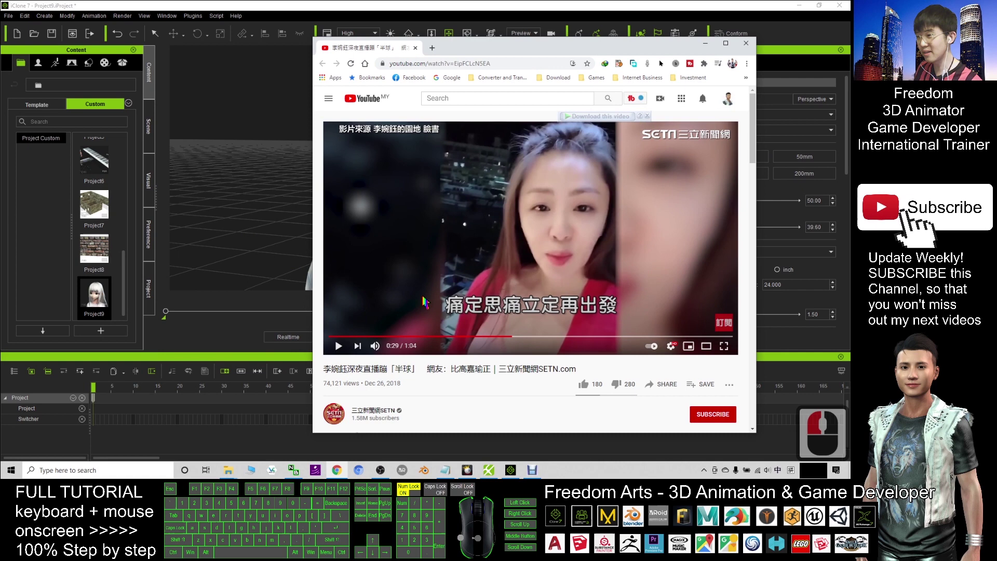
click(470, 470)
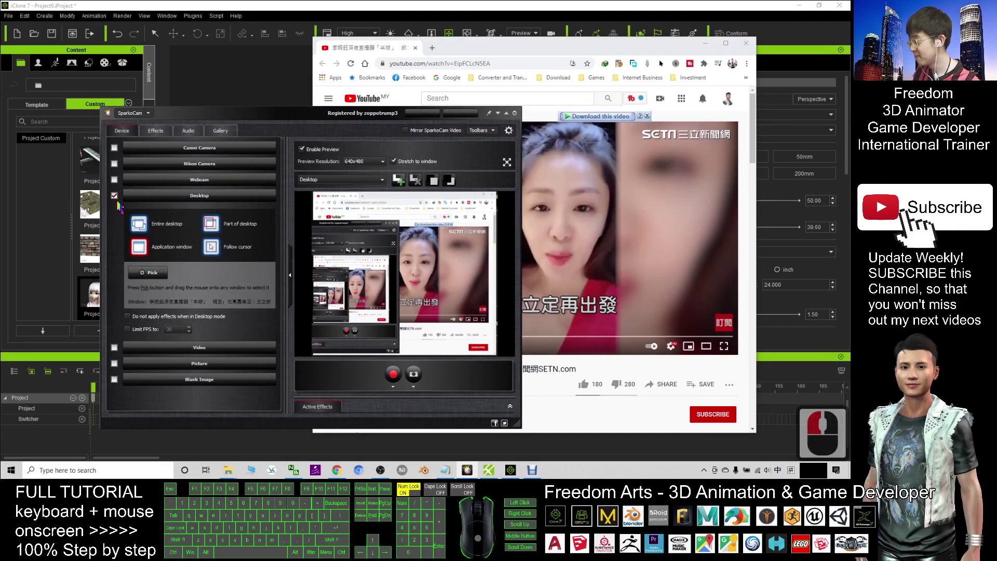
drag(300, 131, 391, 112)
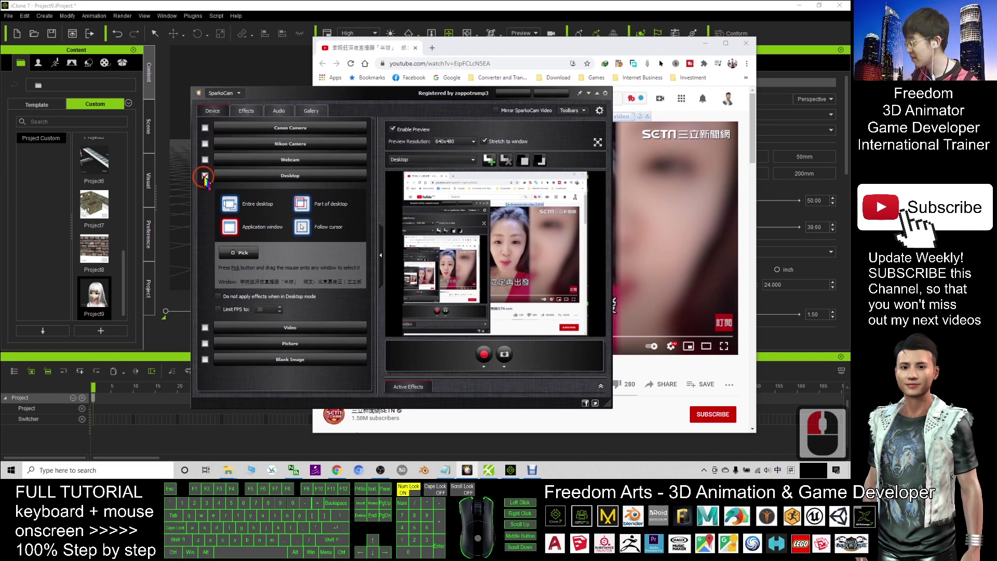
drag(411, 97, 265, 100)
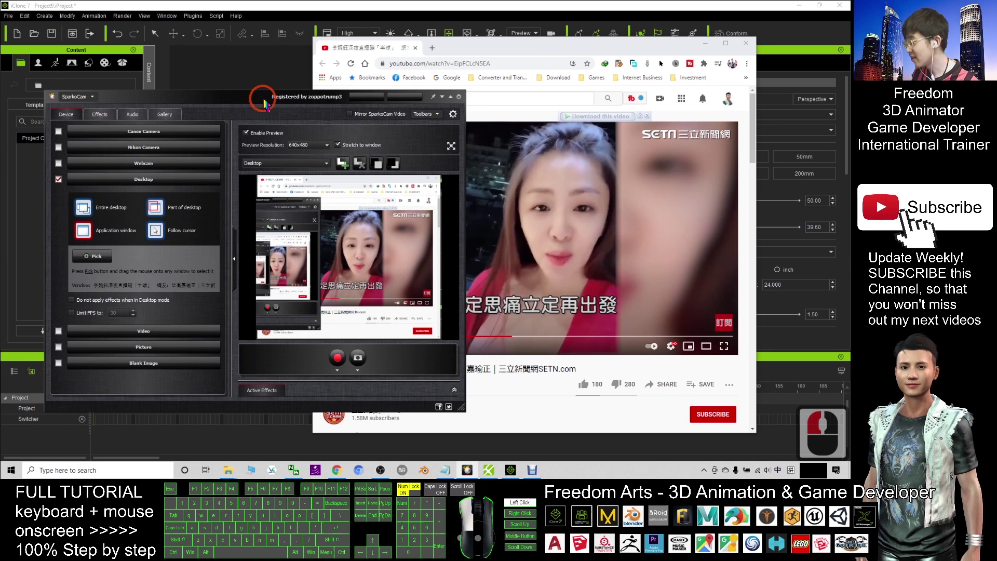
Try the Part of desktop, Entire desktop and Follow cursor capture modes for SparkoCam's desktop source.
click(153, 208)
click(88, 206)
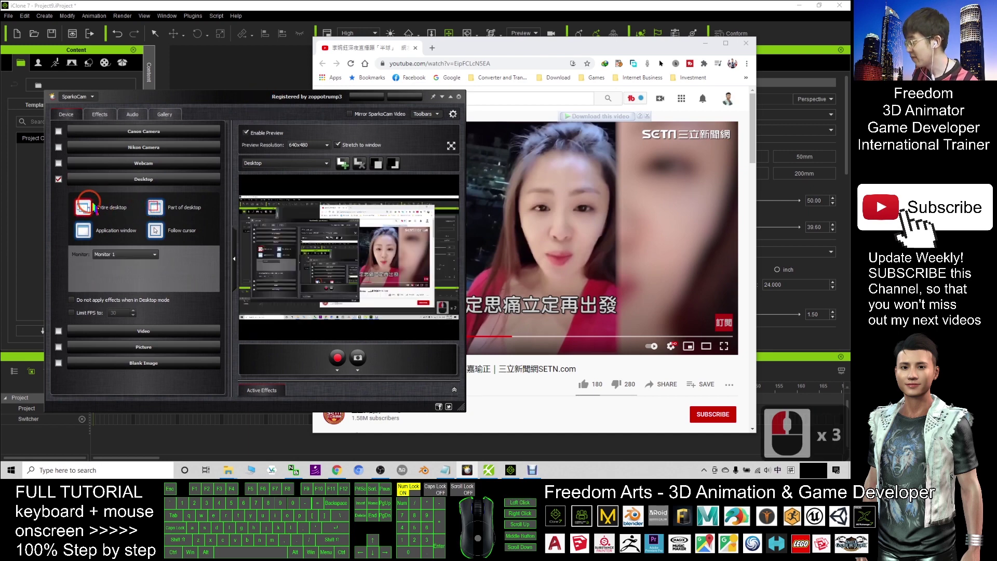
click(156, 230)
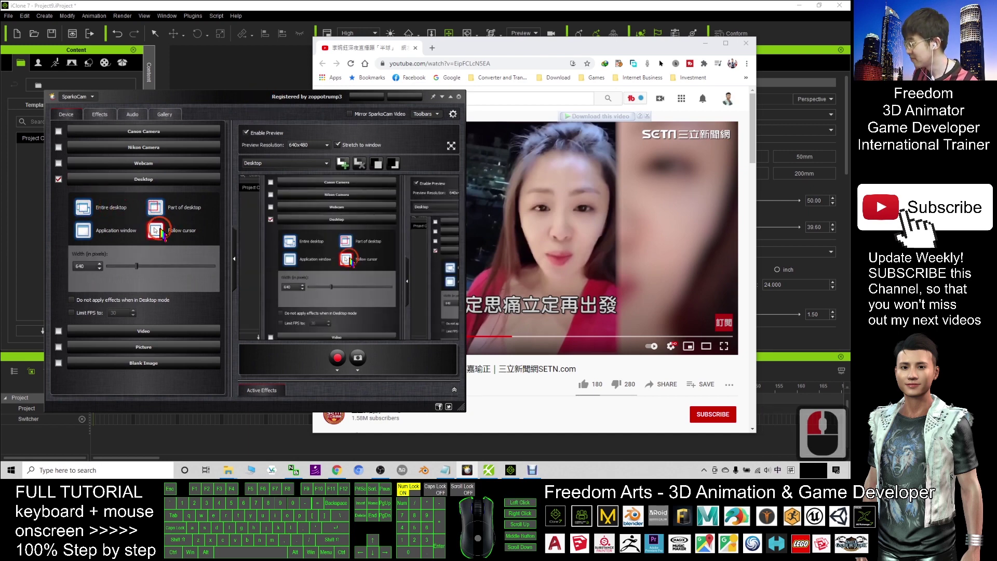
click(155, 207)
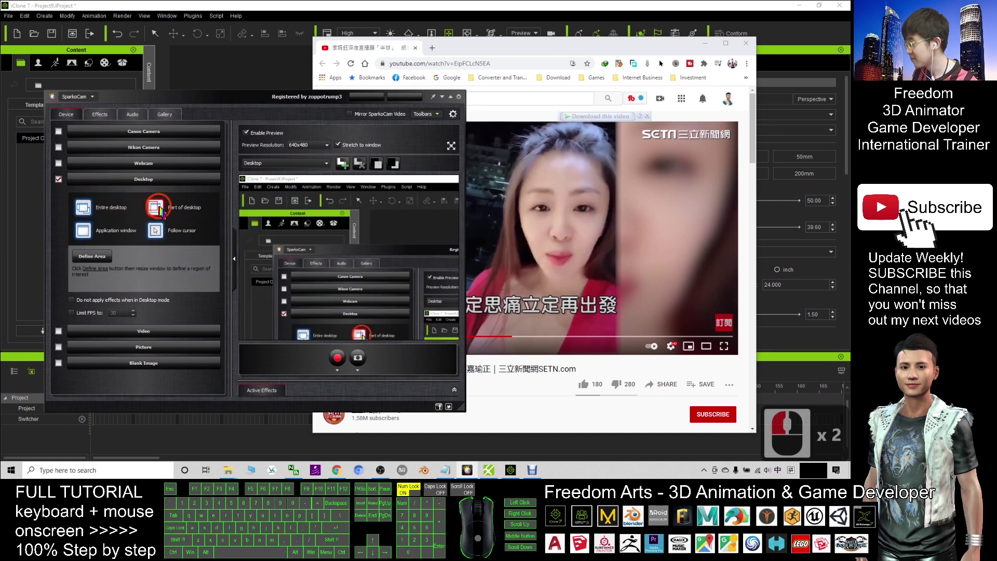
click(84, 208)
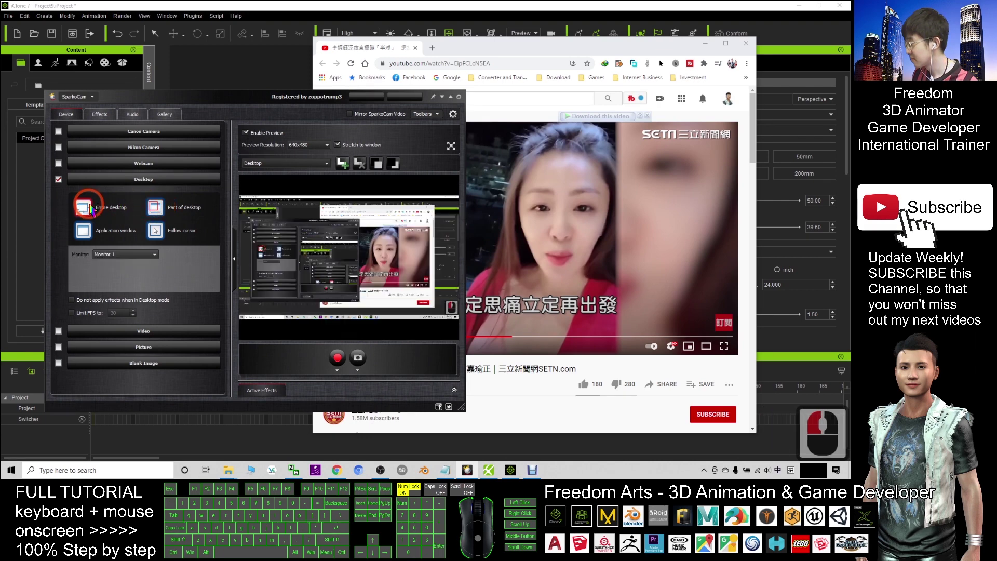
Set SparkoCam's desktop source to Application window and pick the YouTube browser window as the captured window.
click(85, 234)
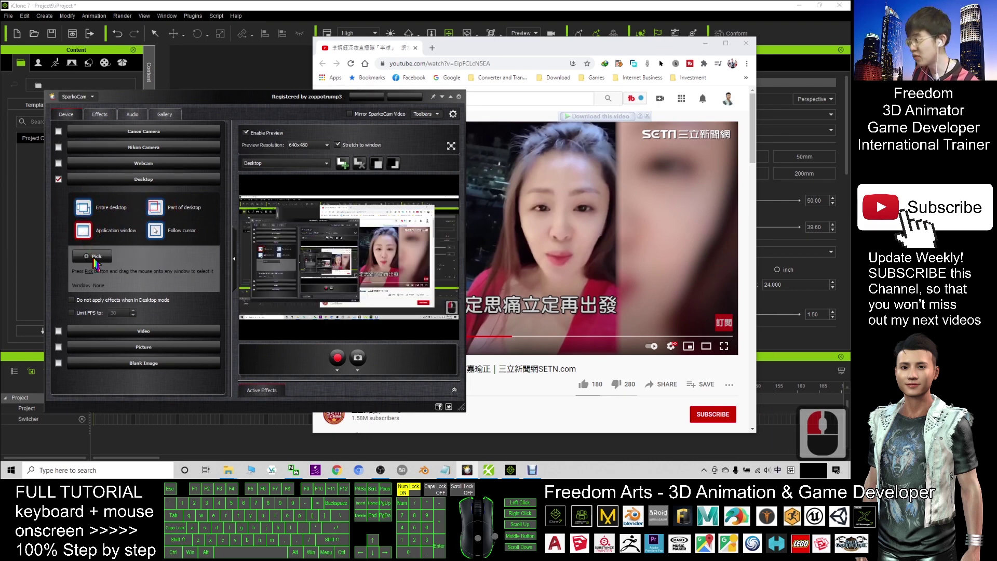
drag(96, 258, 553, 218)
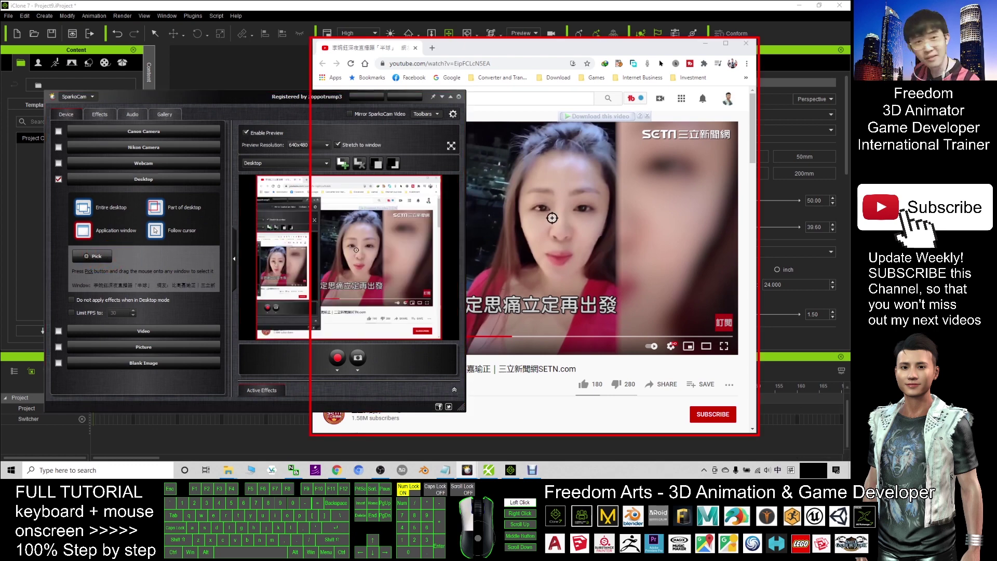
click(556, 224)
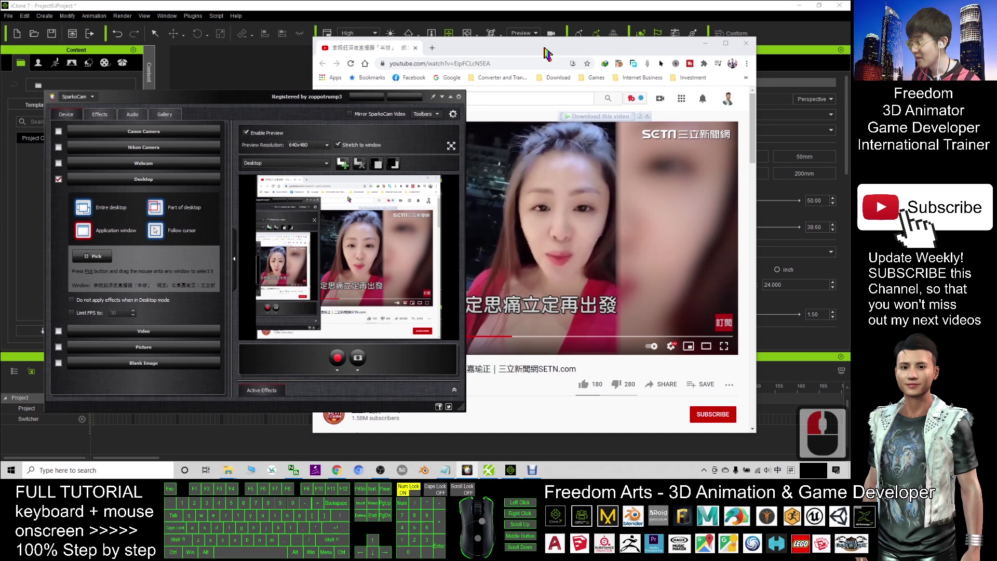
Dismiss the Debut rating dialog and place the SparkoCam and YouTube browser windows side by side on the cleared desktop.
drag(548, 52, 996, 59)
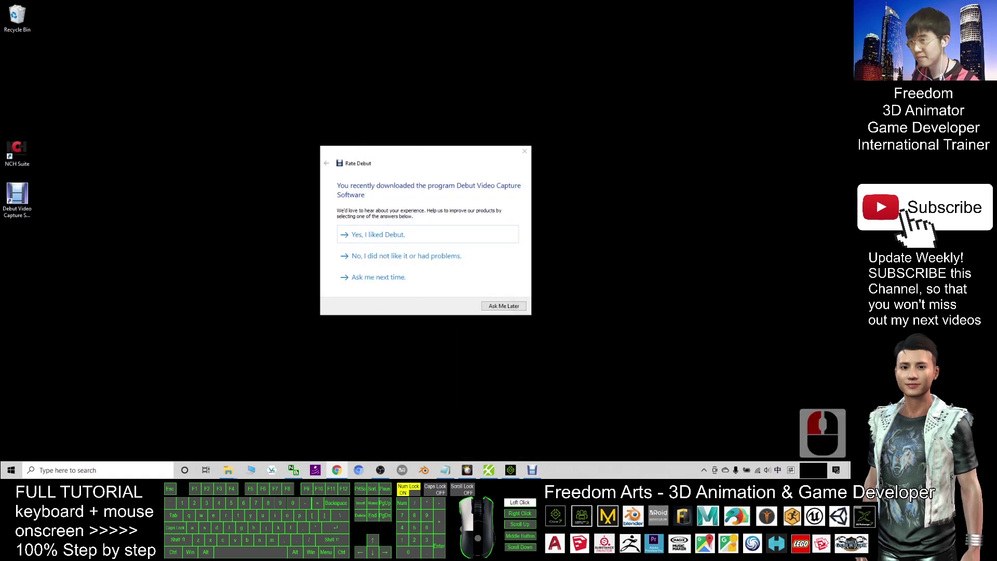
click(525, 153)
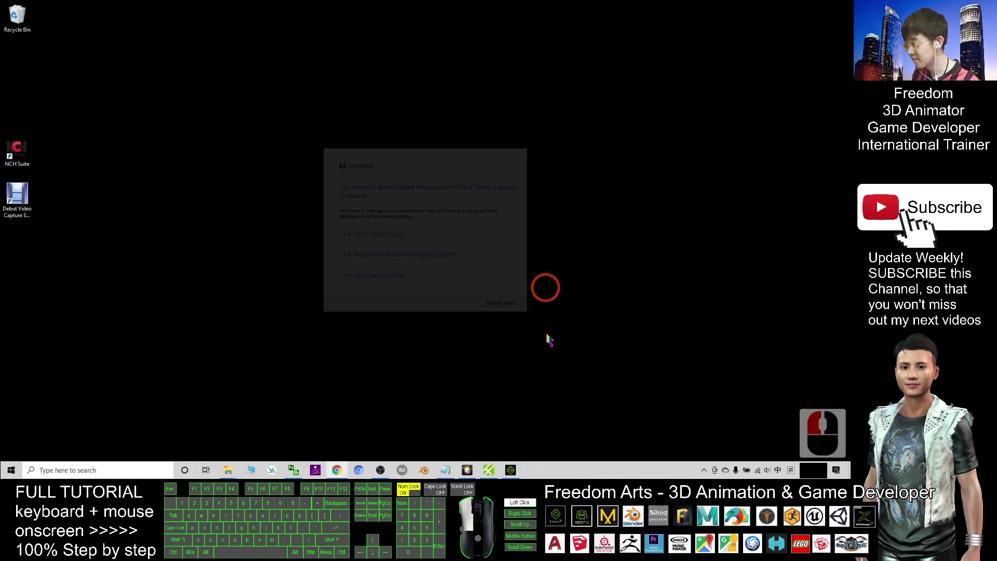
click(467, 470)
drag(255, 98, 240, 90)
drag(996, 50, 735, 43)
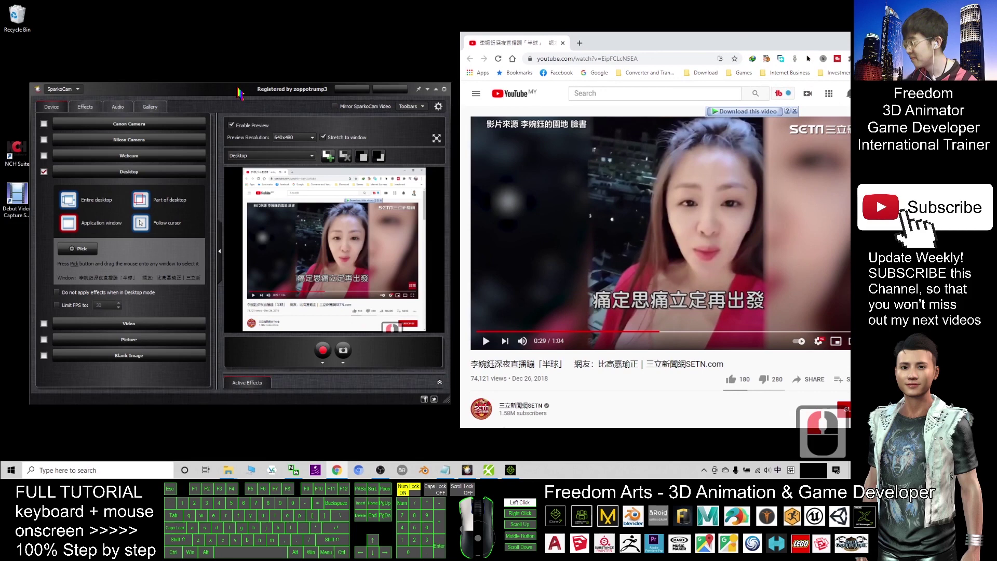
Move the YouTube browser window onto the second monitor, maximize it there, and place the SparkoCam window mid-screen.
drag(239, 93, 211, 87)
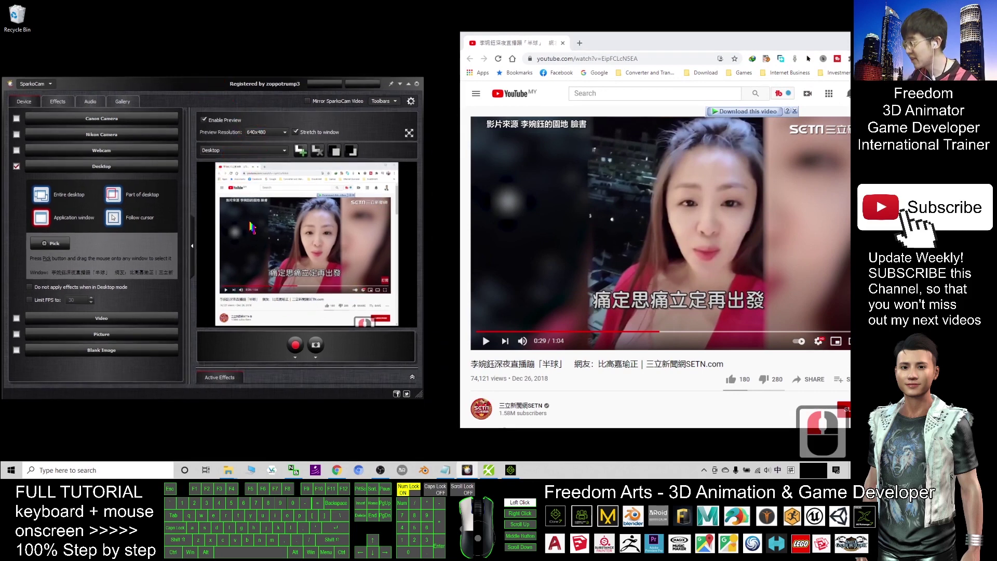
drag(667, 40, 996, 48)
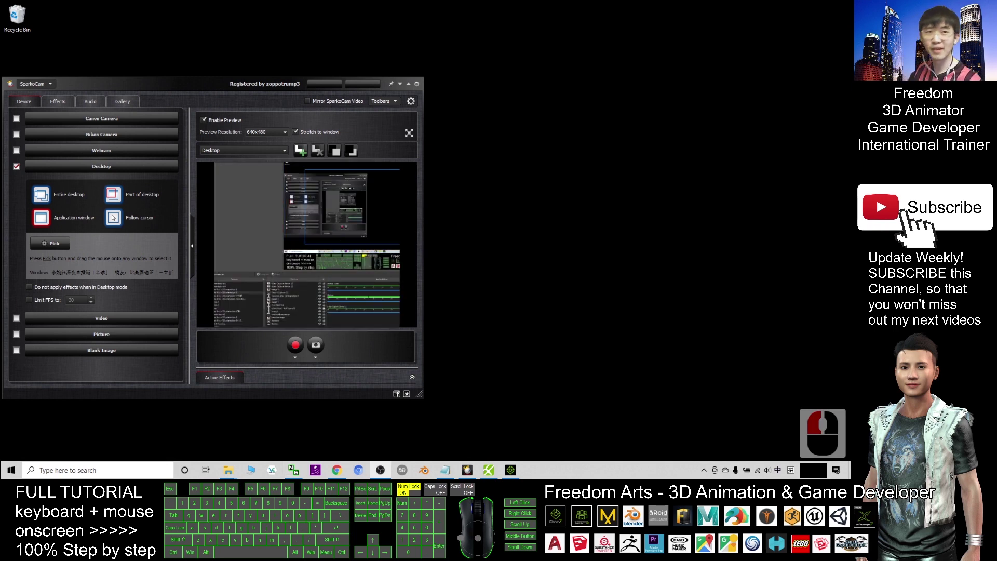
drag(211, 85, 237, 86)
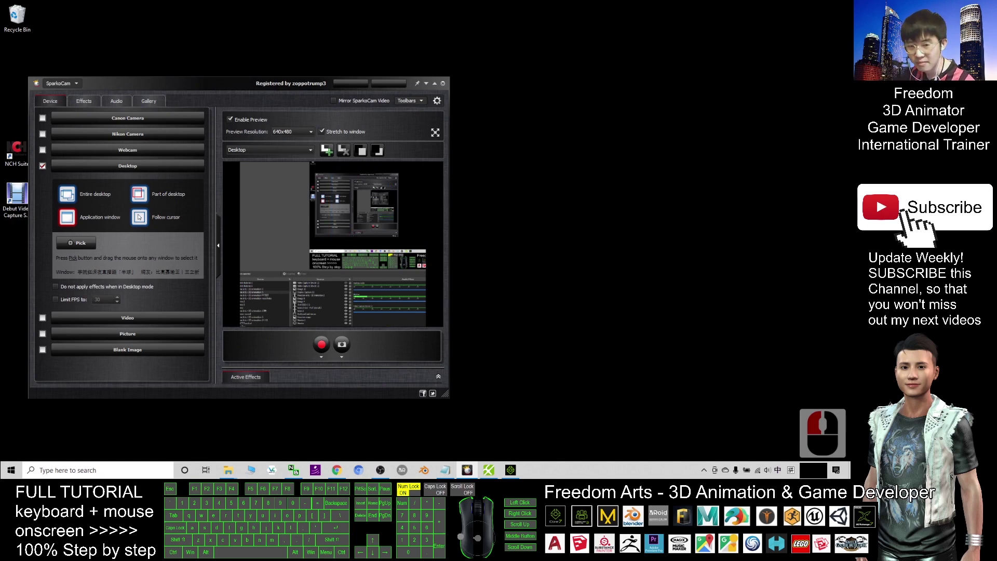
click(366, 169)
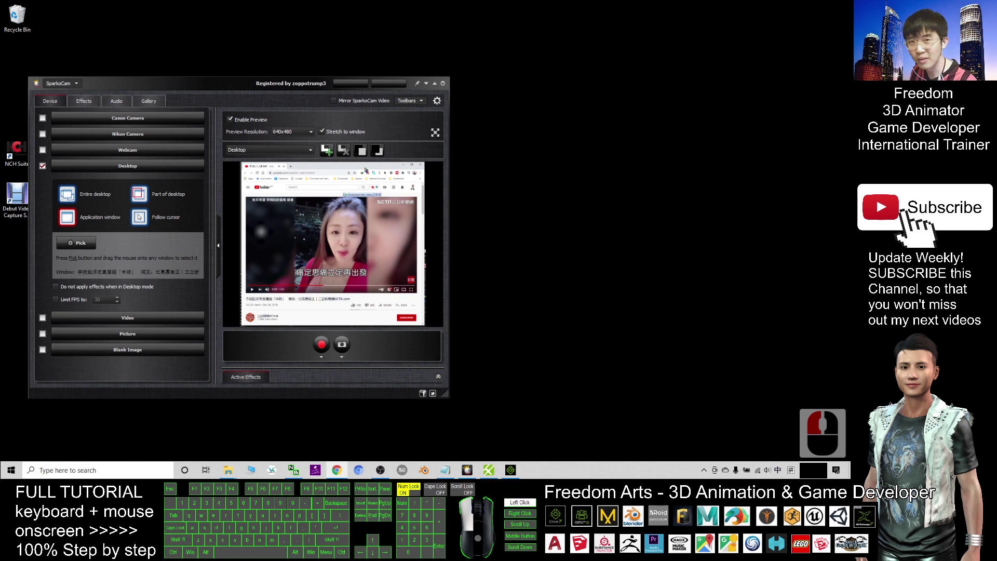
drag(366, 169, 366, 163)
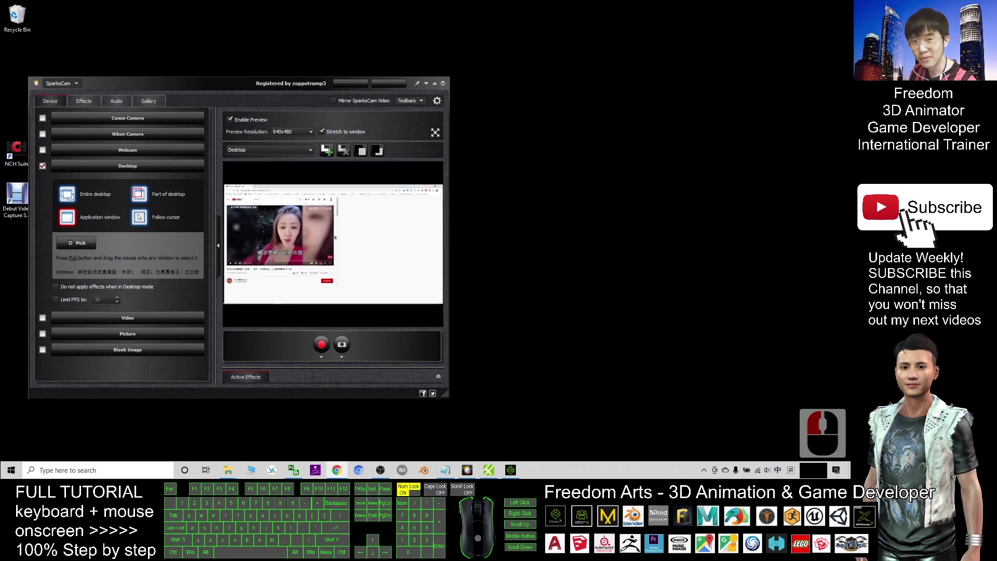
drag(211, 93, 529, 83)
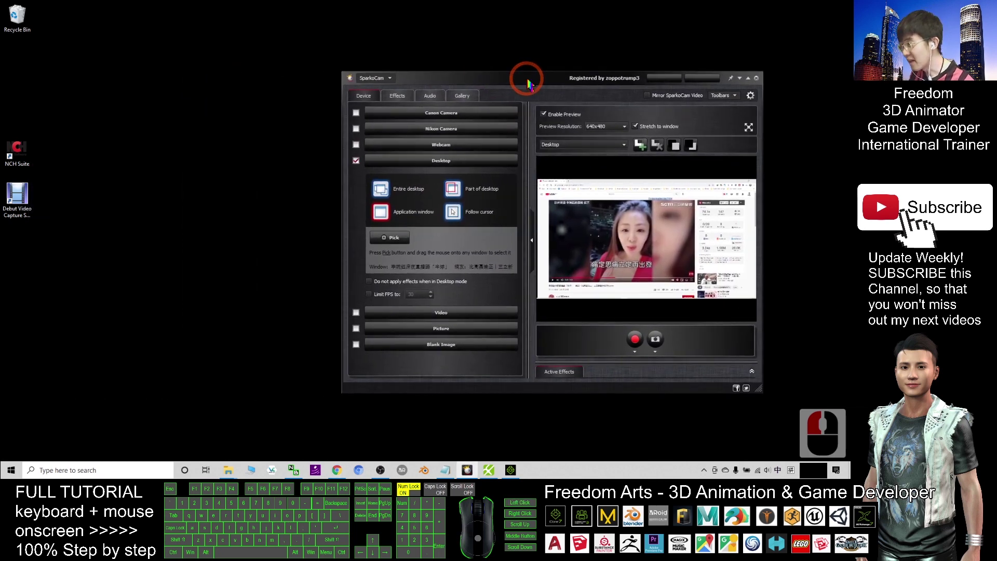
Review SparkoCam's available preview resolutions and keep 640x480.
click(608, 127)
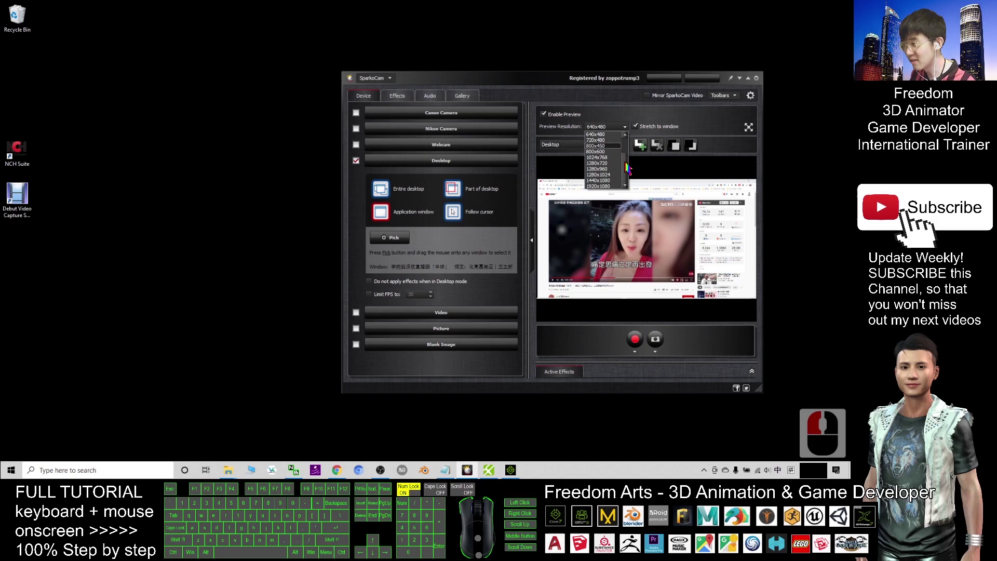
drag(625, 165, 625, 138)
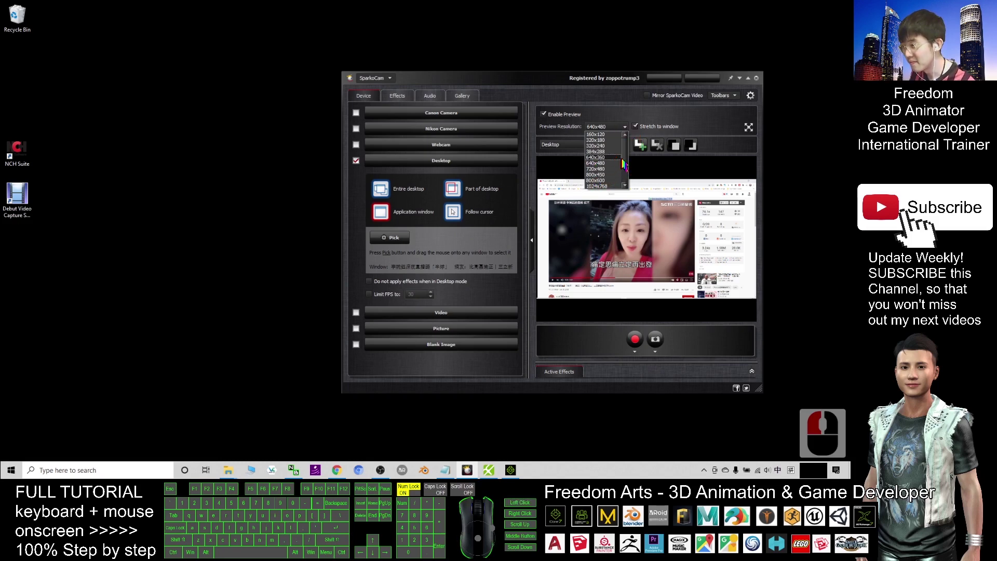
drag(624, 156, 624, 165)
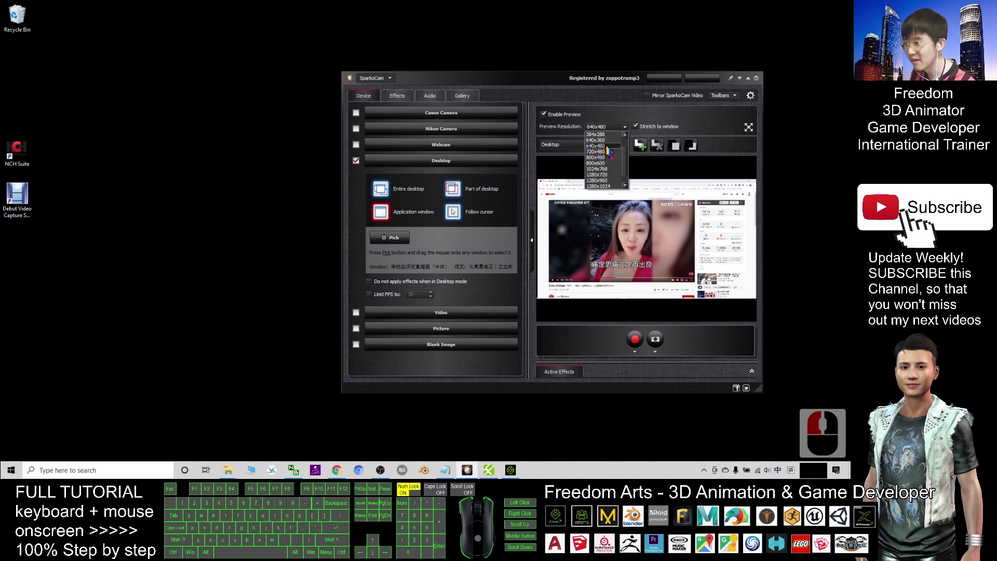
click(617, 126)
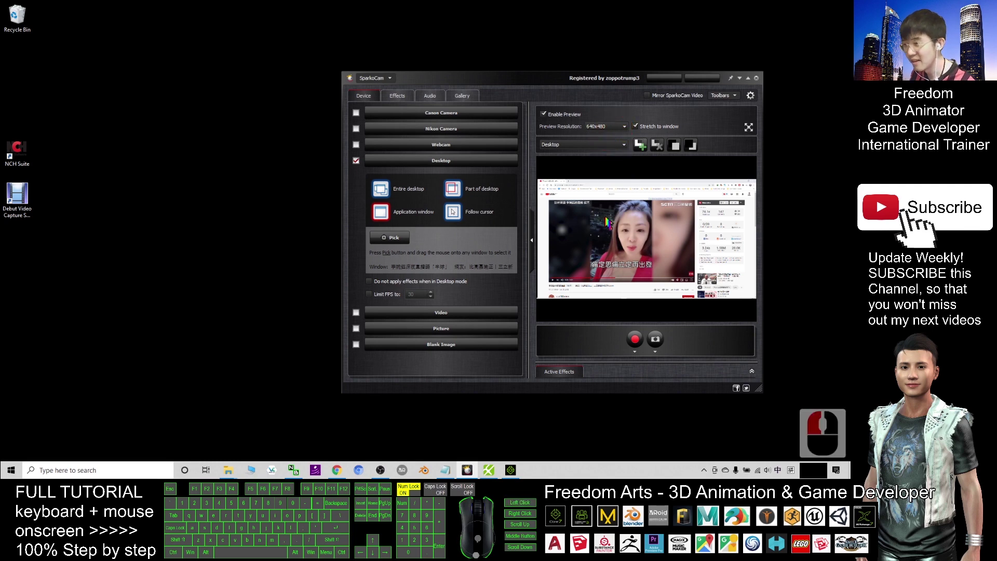
Switch to Faceware Realtime and set its camera to SparkoCam Video in the settings.
click(490, 469)
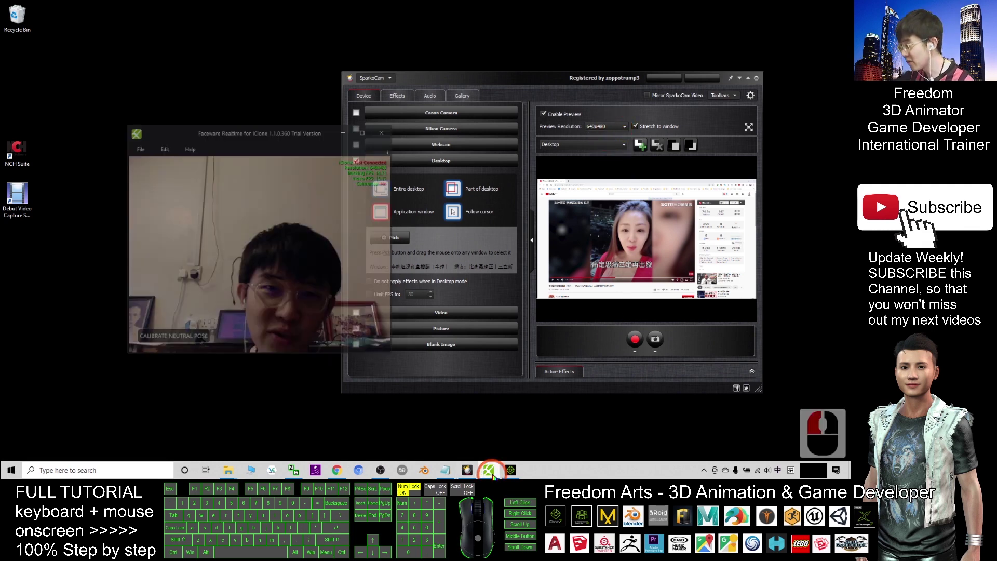
drag(235, 111, 205, 120)
click(99, 126)
click(106, 137)
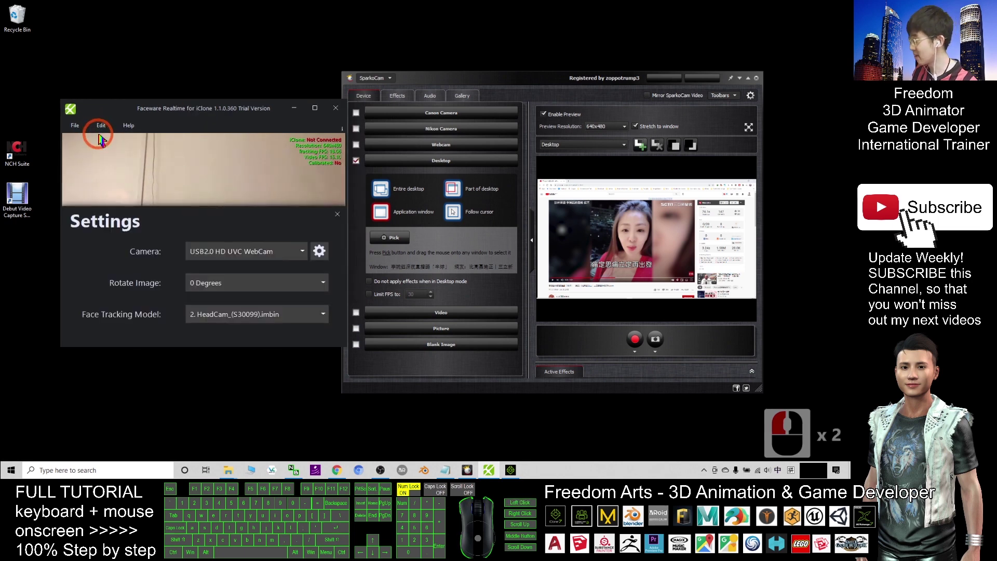
click(282, 252)
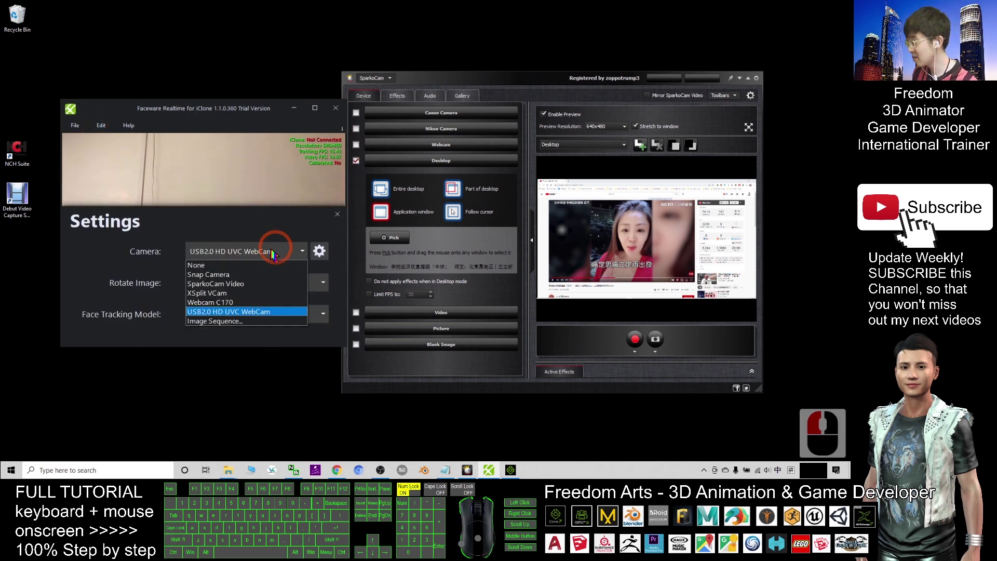
click(214, 286)
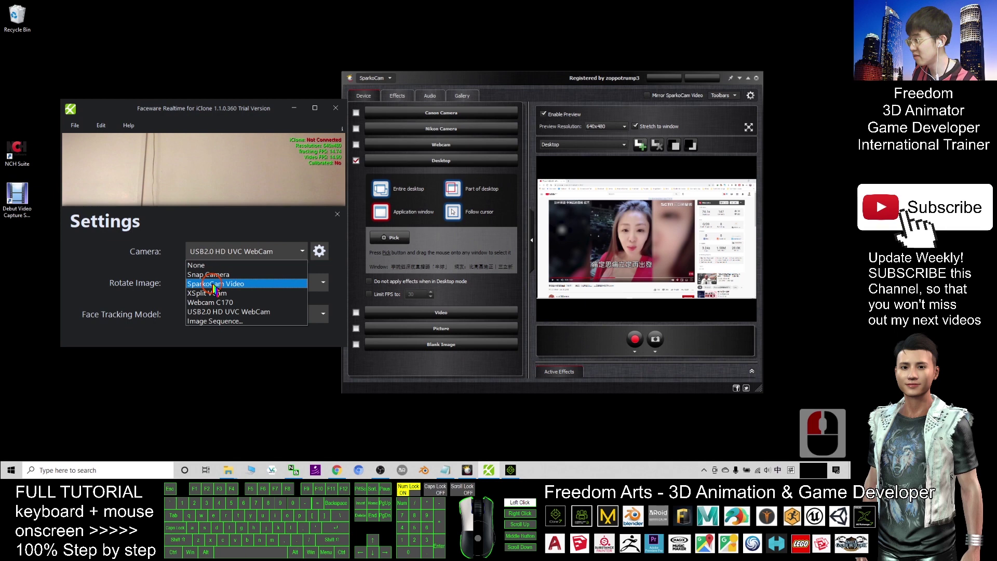
Set the camera's video resolution to 640 x 480 in Camera Options, and close the options and settings.
click(321, 251)
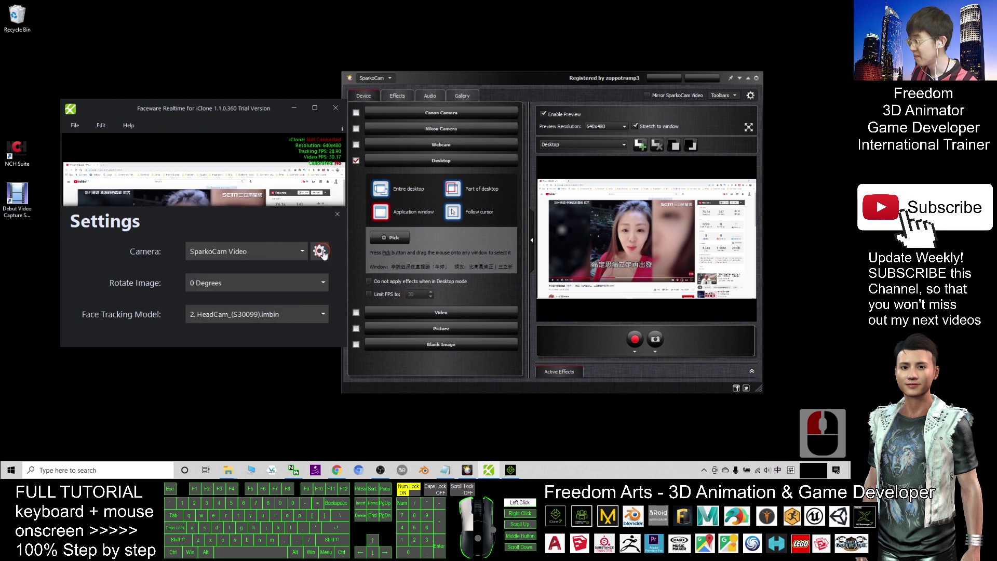
click(290, 218)
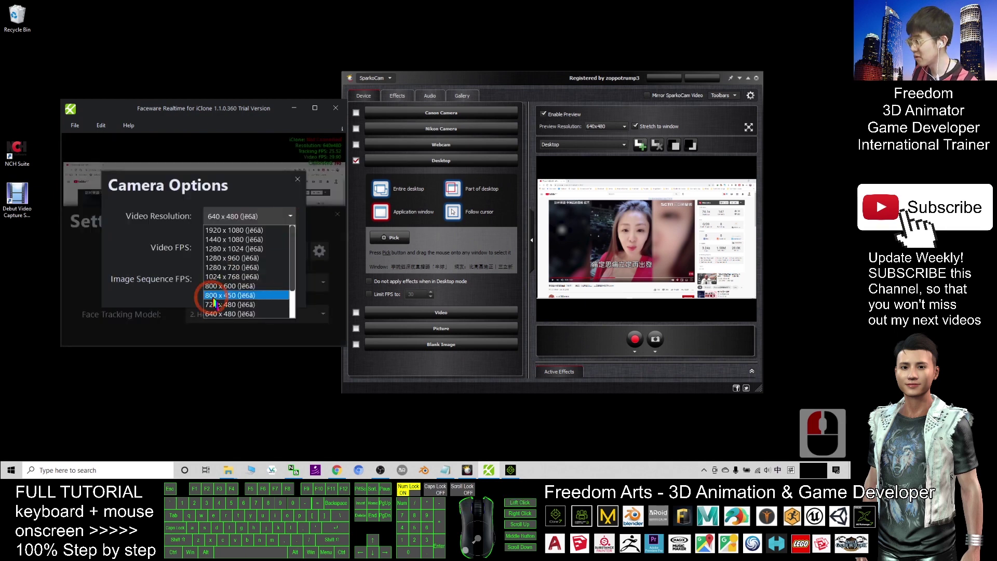
click(229, 315)
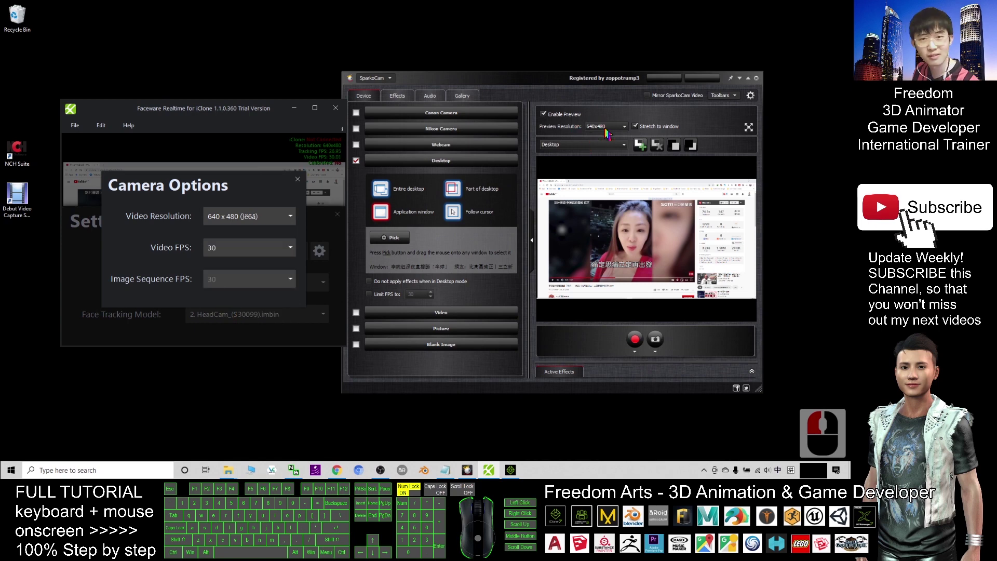
click(256, 185)
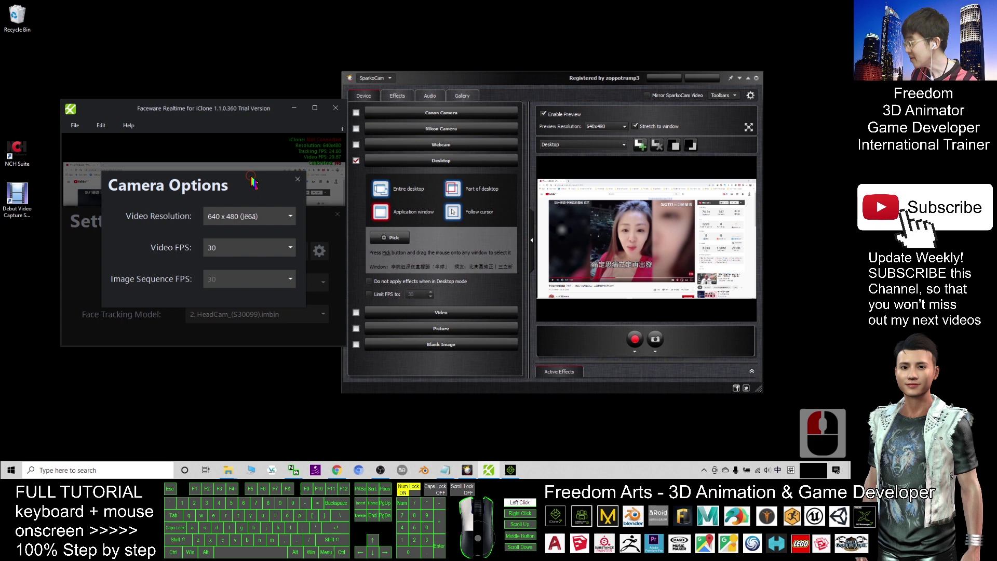
click(298, 179)
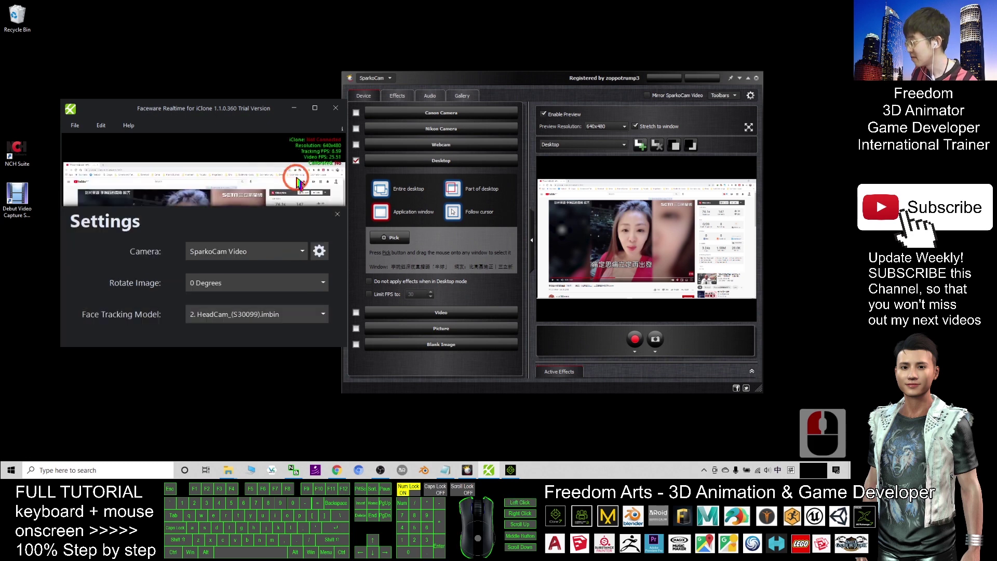
click(337, 215)
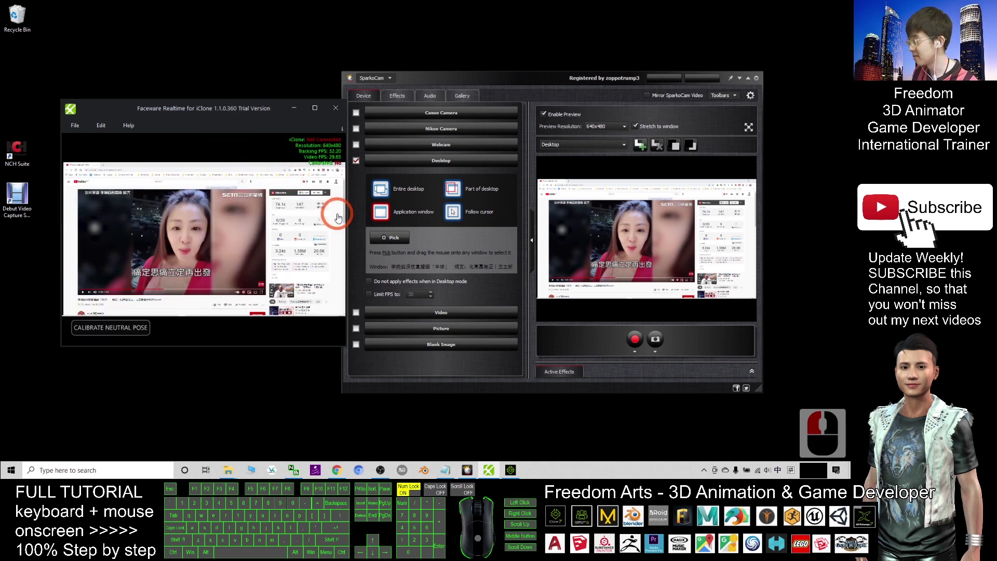
Move the Faceware Realtime window clear of SparkoCam and start playing the YouTube video.
click(217, 113)
drag(218, 112, 200, 115)
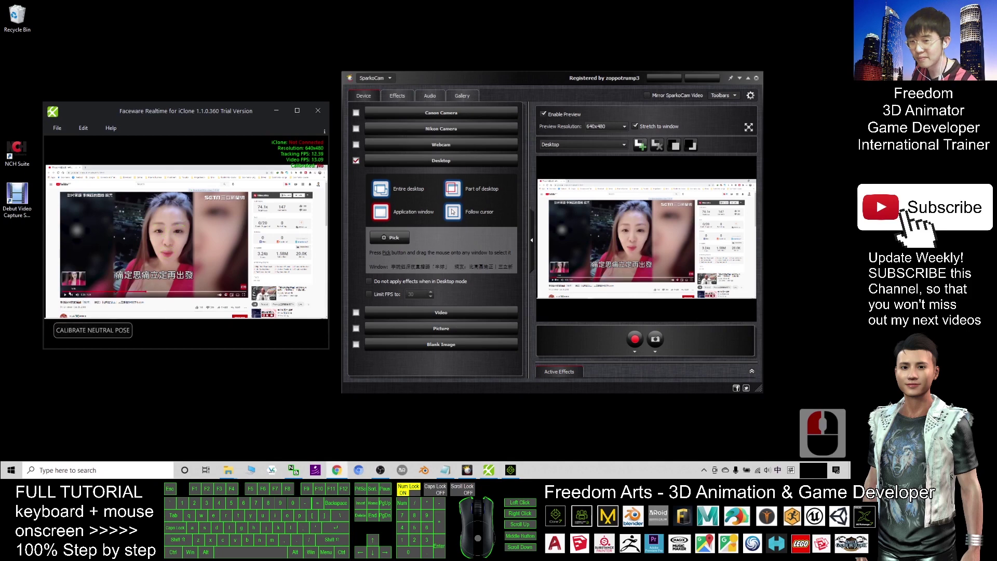
click(64, 294)
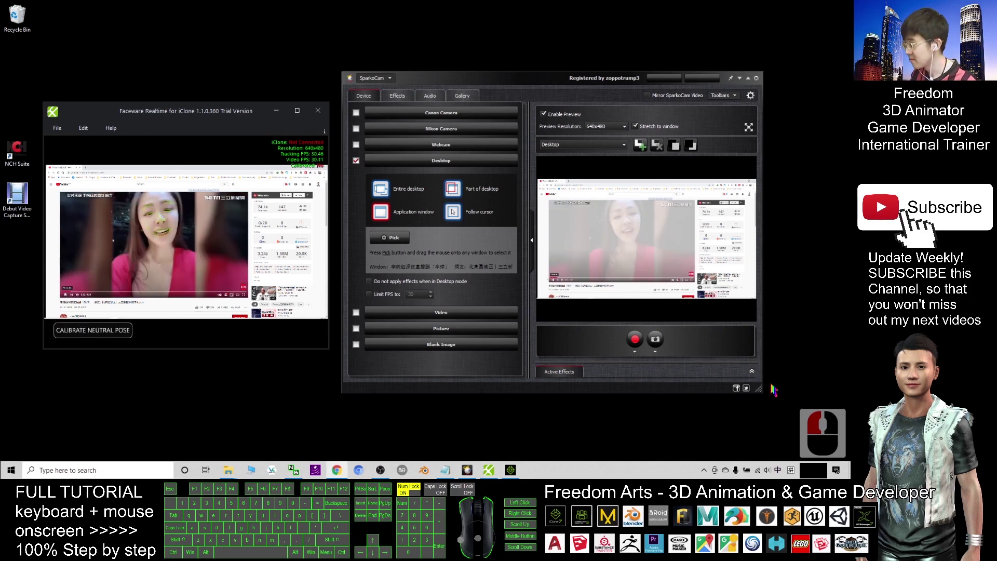
Maximize Faceware Realtime to check the face tracking, and pause the YouTube video.
click(298, 111)
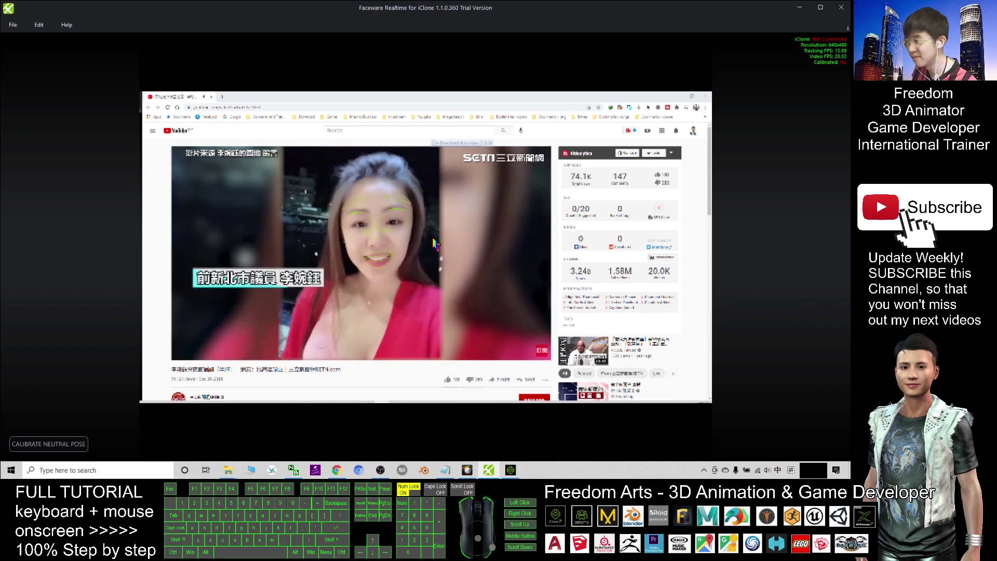
click(702, 247)
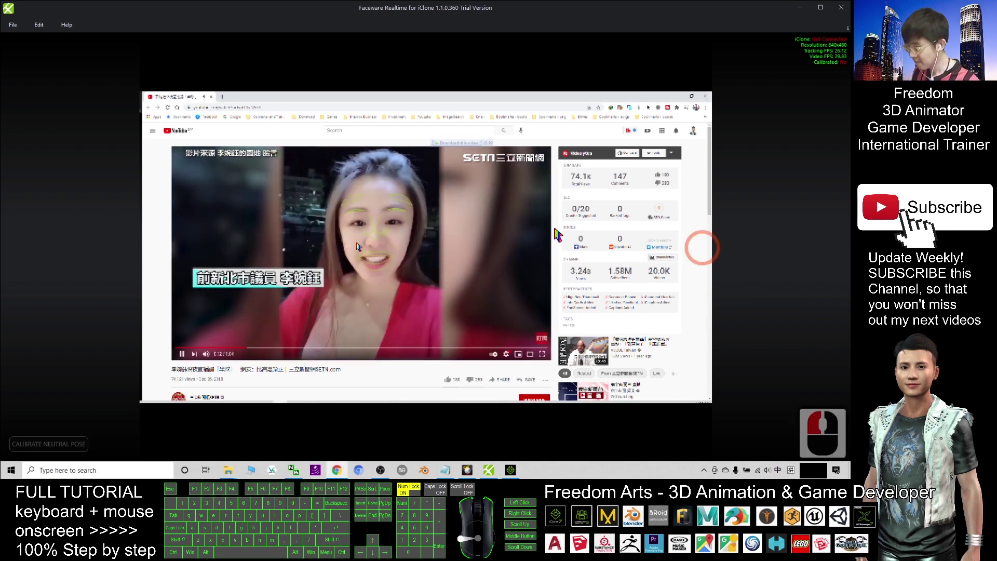
click(351, 247)
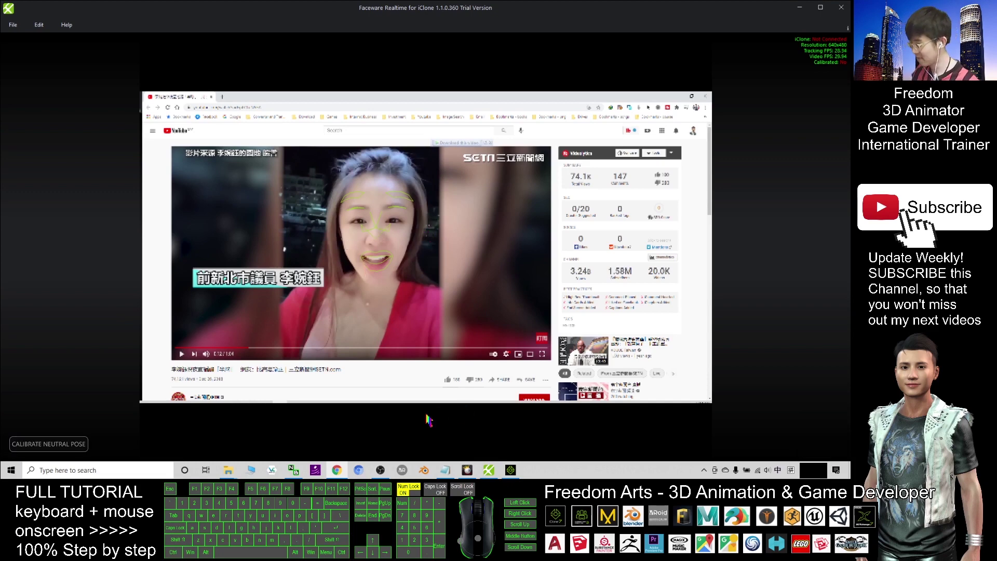
Open the Windows Control Panel with the Large icons view and open its Sound settings.
click(119, 471)
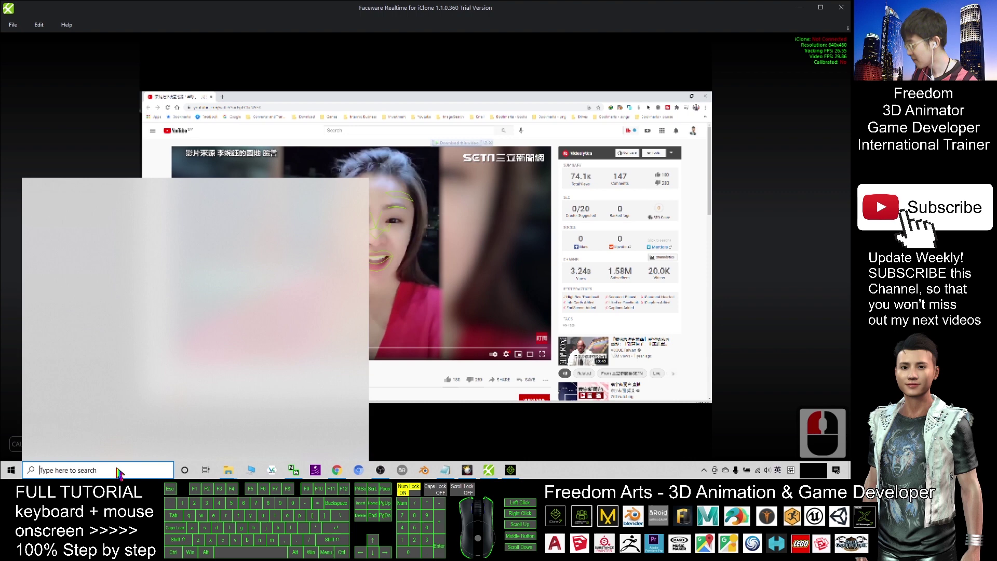
text(c)
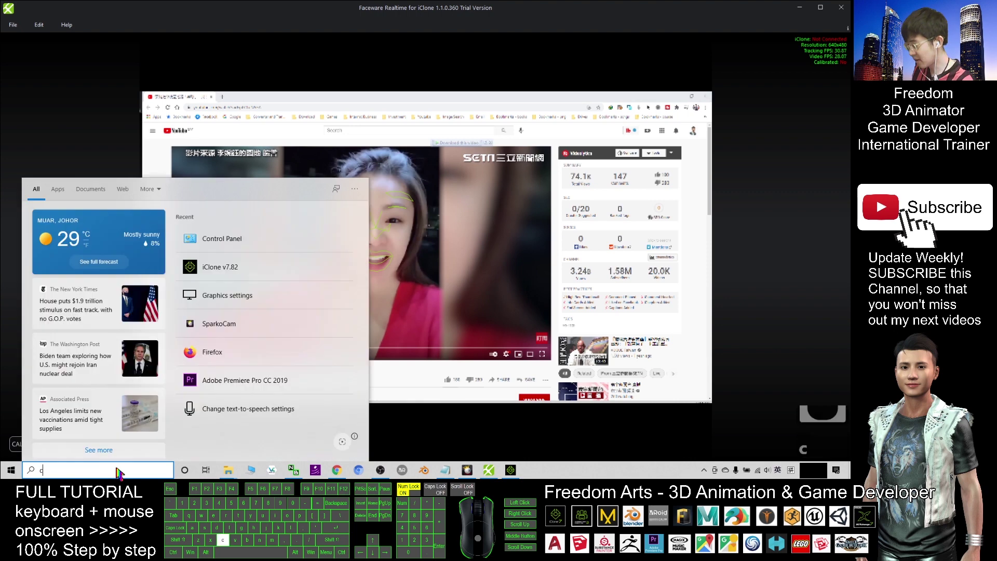
text(ontrol panel)
key(Return)
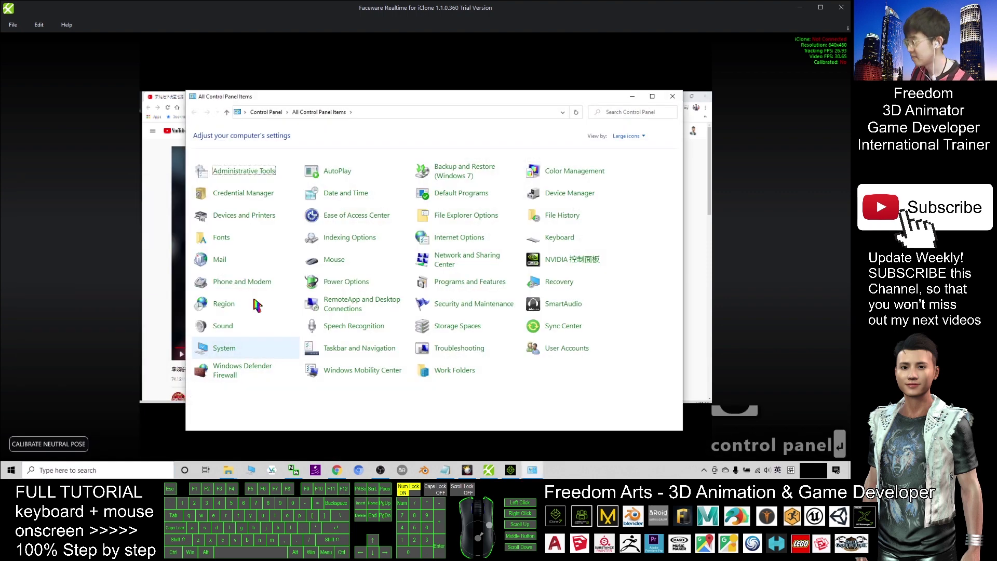
click(626, 137)
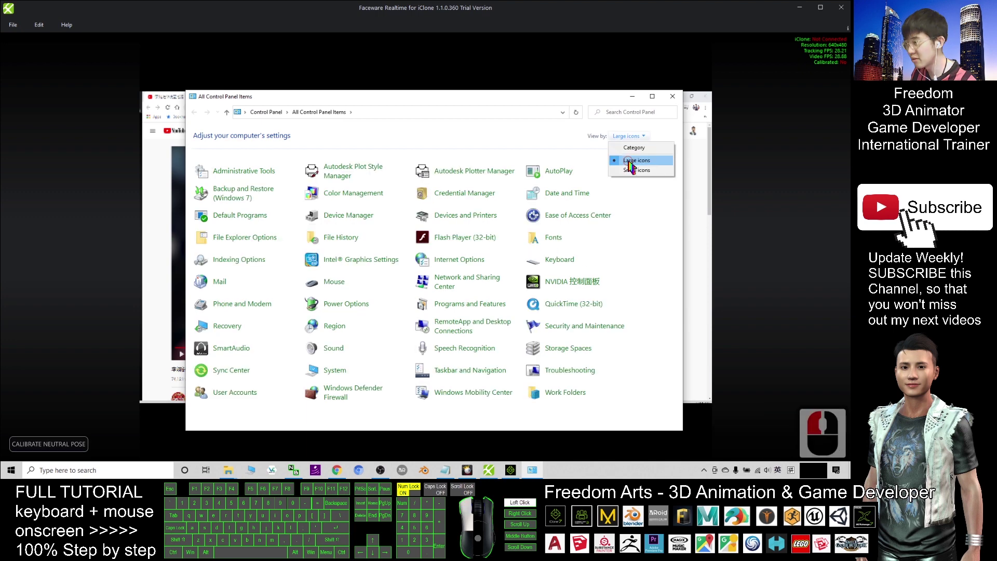
click(630, 136)
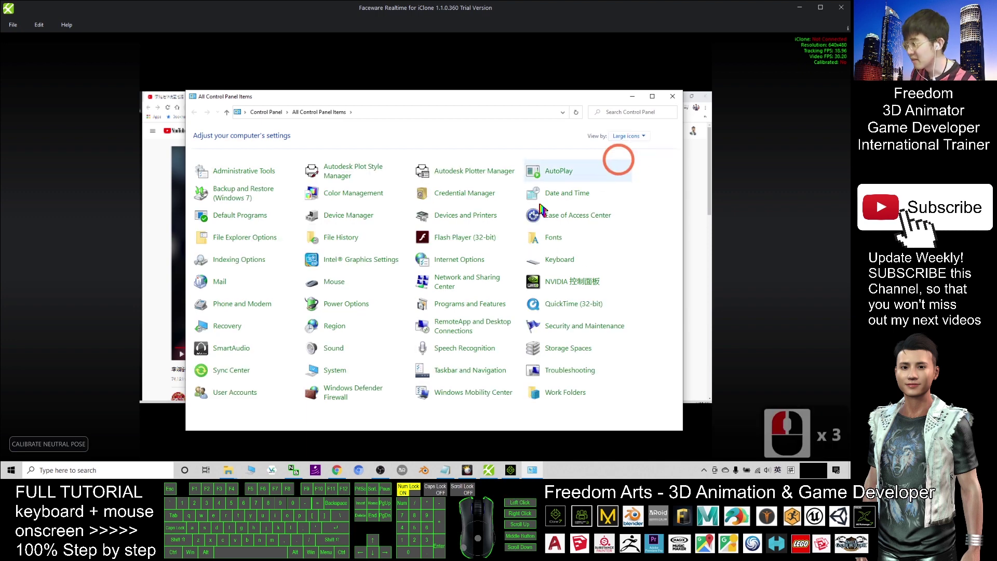
click(346, 349)
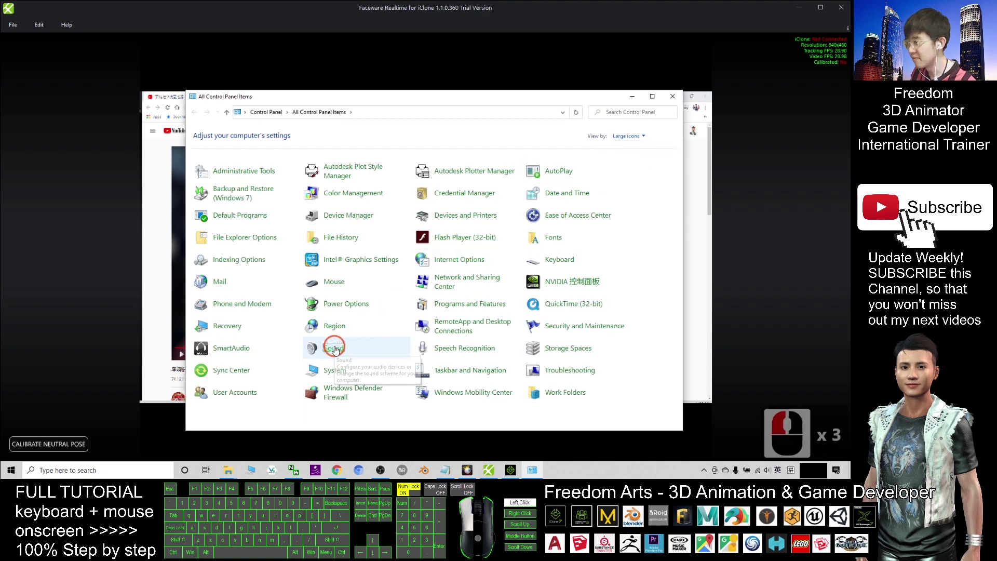
click(336, 351)
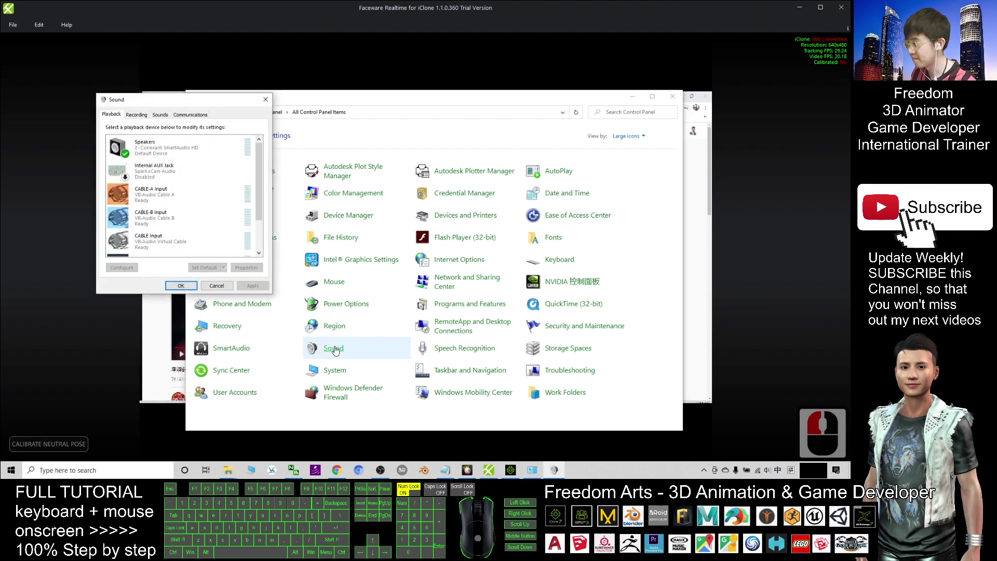
Move the Sound dialog over the Control Panel and enable the Stereo Mix recording device.
drag(201, 103, 396, 148)
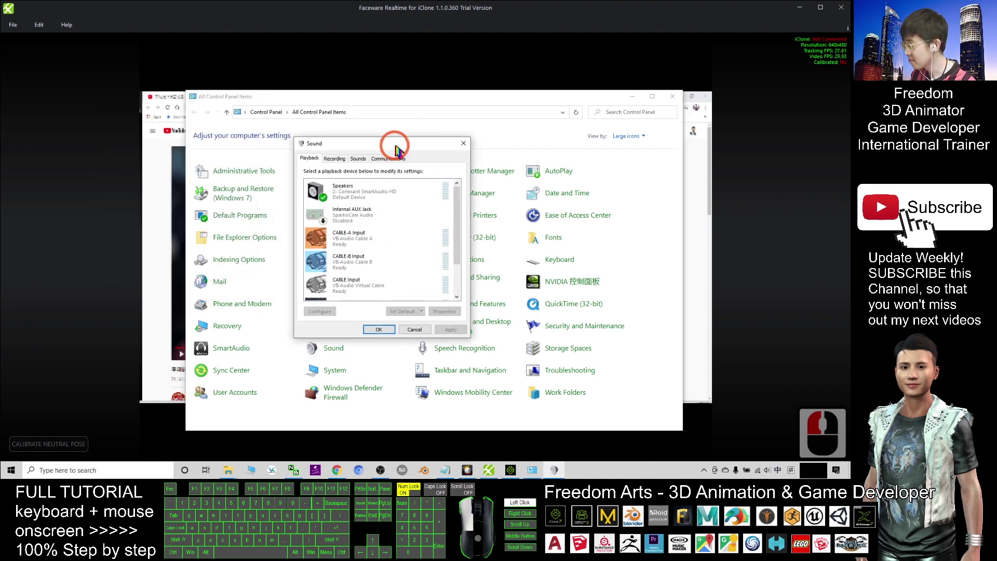
click(335, 158)
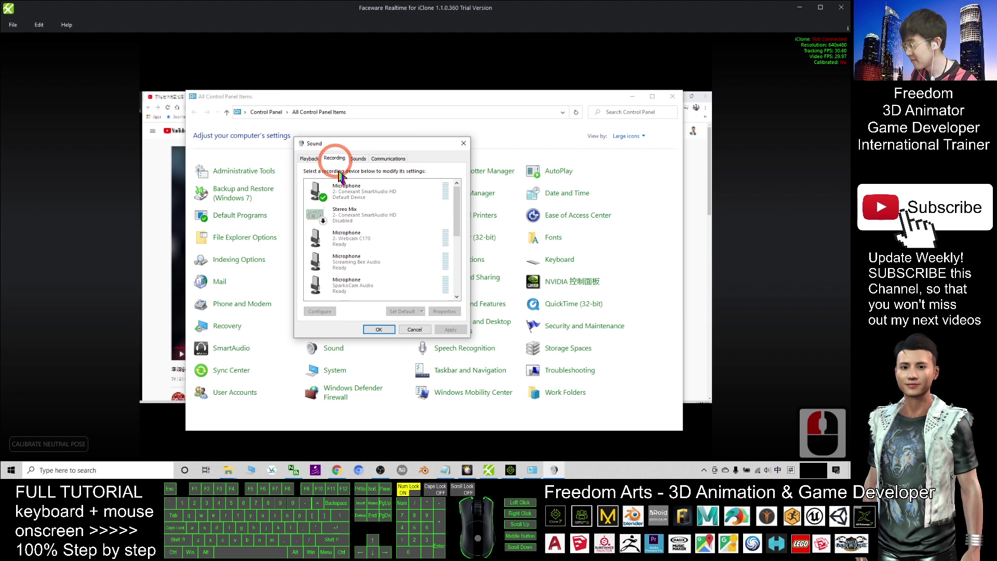
right_click(343, 220)
click(357, 222)
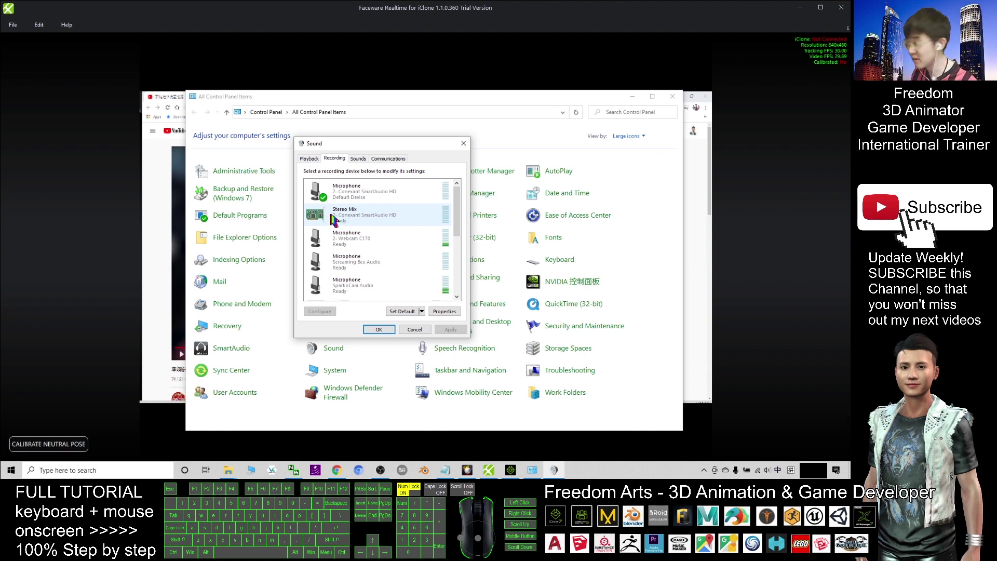
Raise the system speaker volume to 92, and lower it to 13.
click(767, 469)
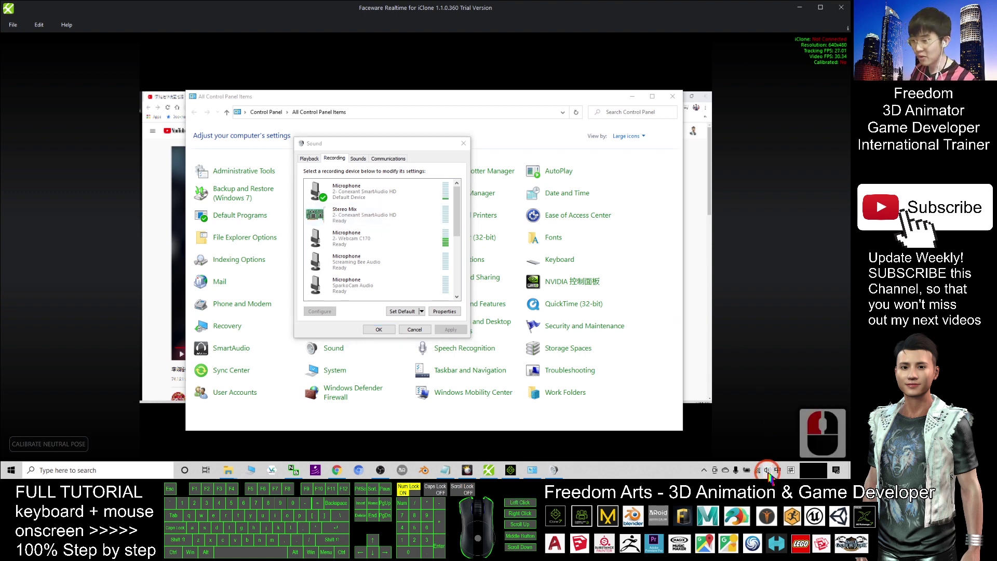
drag(743, 449, 814, 450)
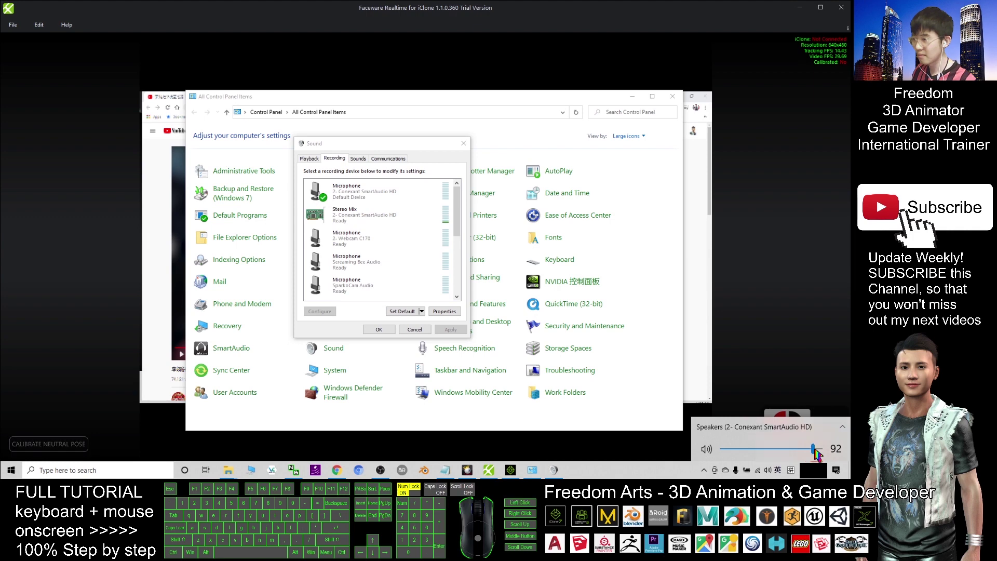
click(773, 449)
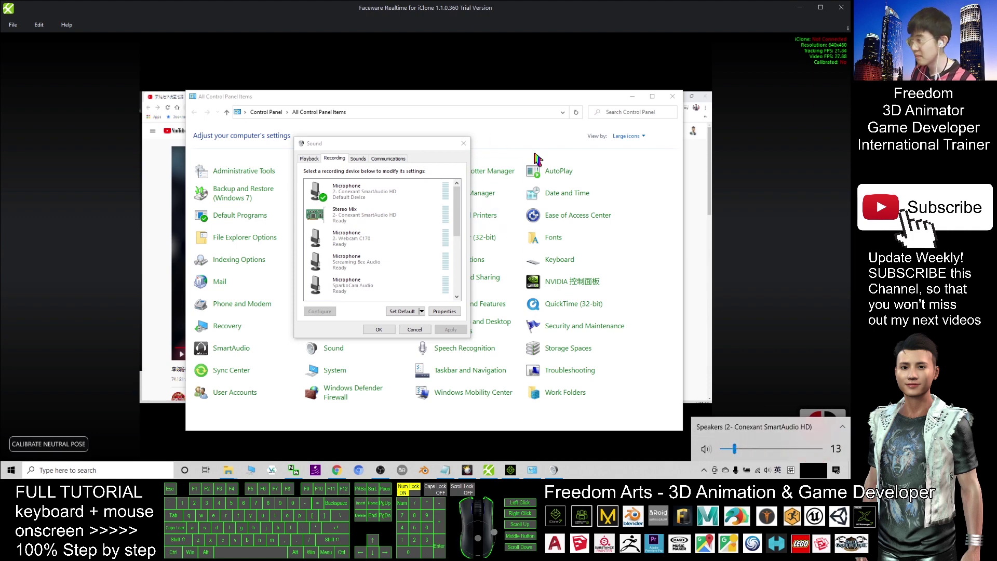
Restore the maximized Faceware Realtime window to a smaller size and move the Sound dialog beside it.
click(787, 314)
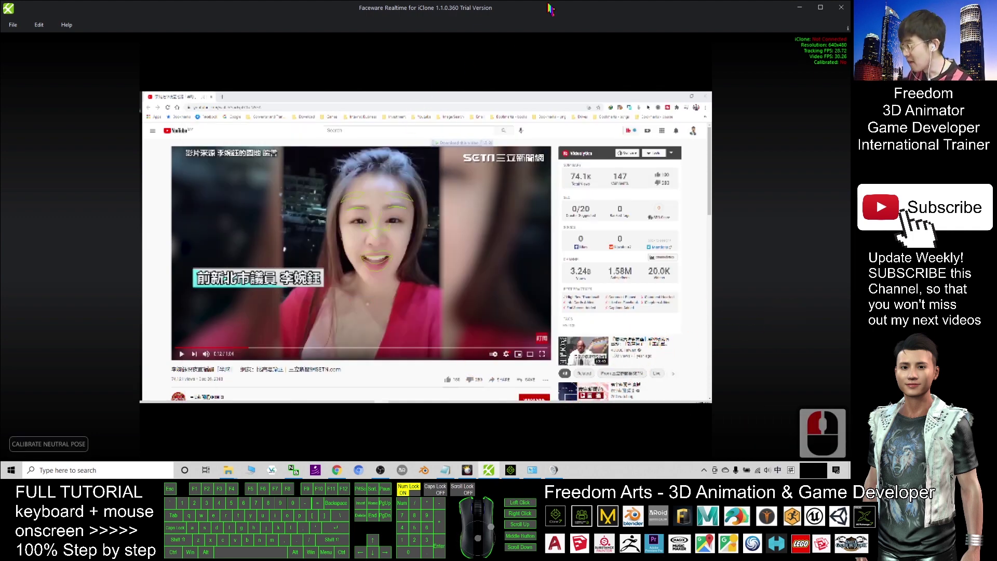
drag(424, 8, 223, 82)
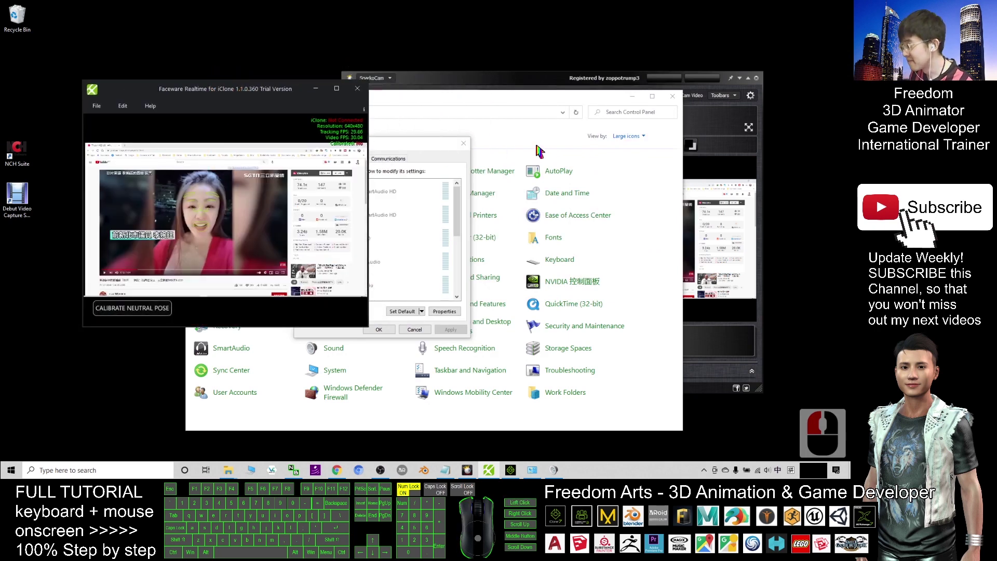
click(409, 153)
drag(407, 150, 451, 151)
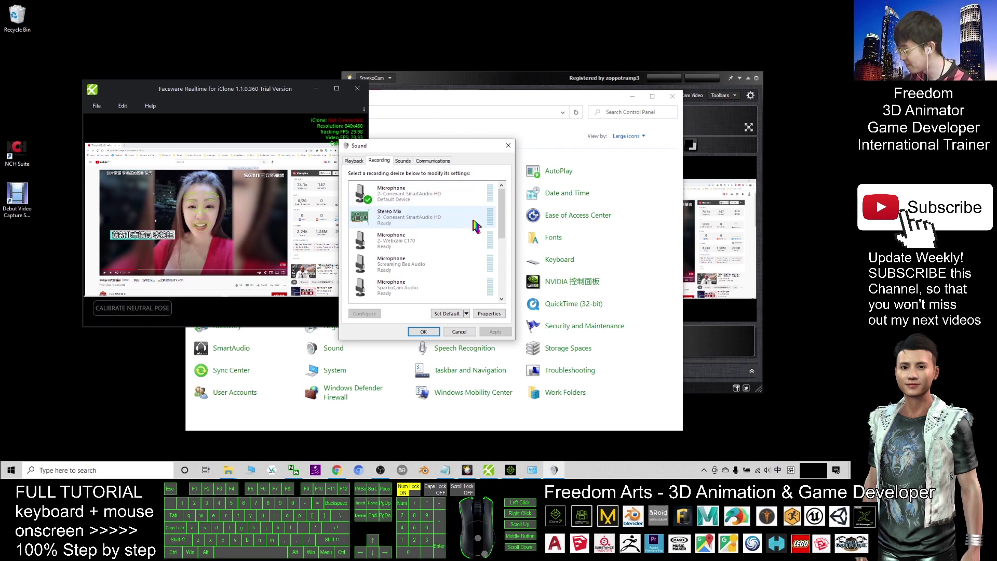
Switch to iClone and close the Timeline to enlarge the viewport.
click(509, 472)
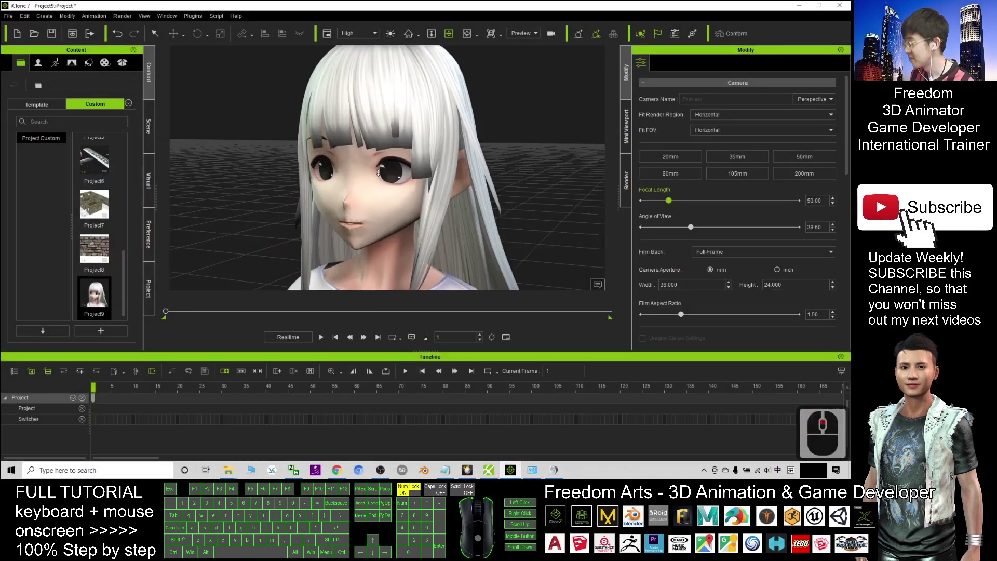
scroll(378, 172, down, 3)
key(c)
click(378, 196)
click(506, 337)
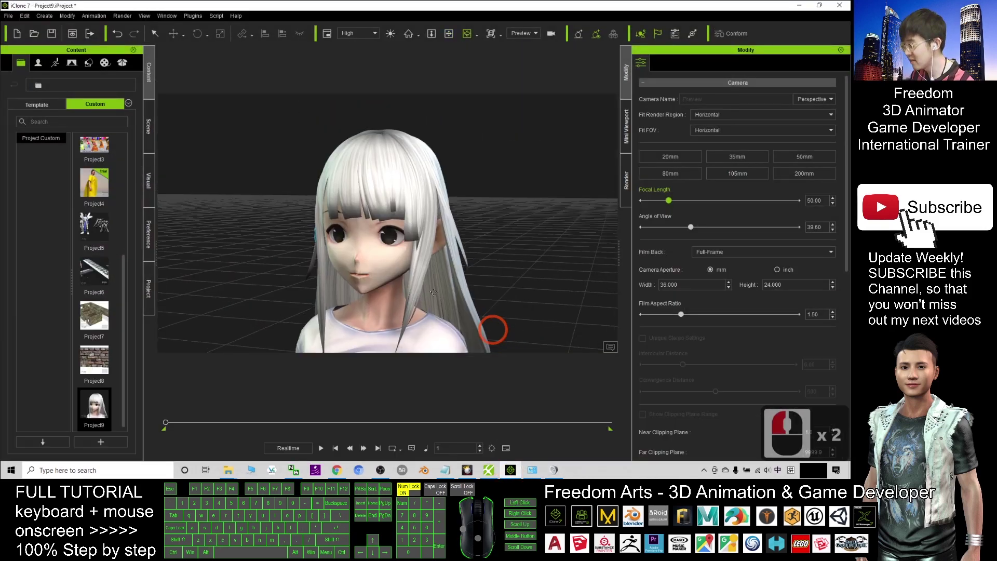
Frame the character's head in the viewport and select the girl 28 avatar.
drag(384, 241, 393, 262)
key(x)
scroll(374, 275, down, 1)
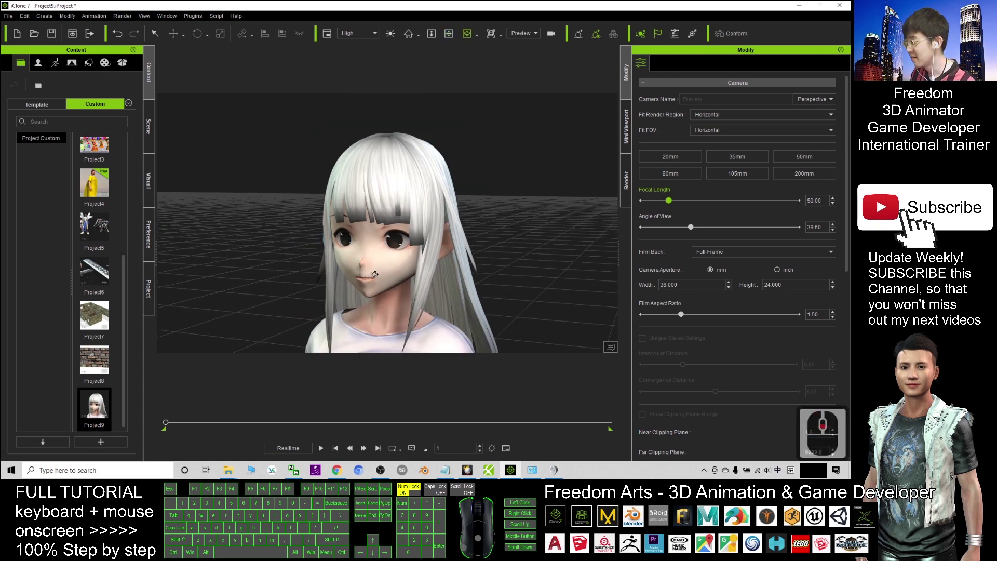
click(343, 271)
click(391, 272)
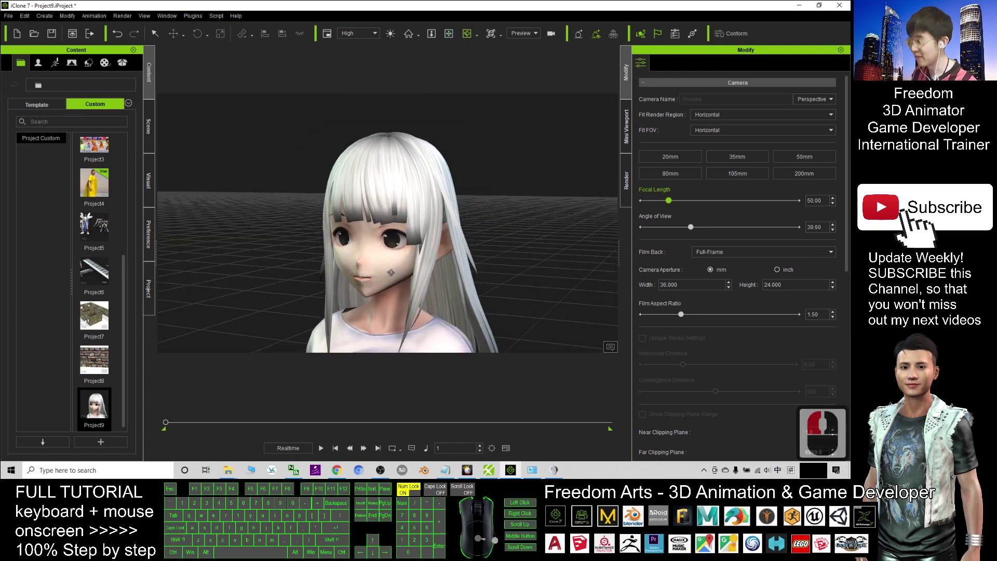
click(373, 253)
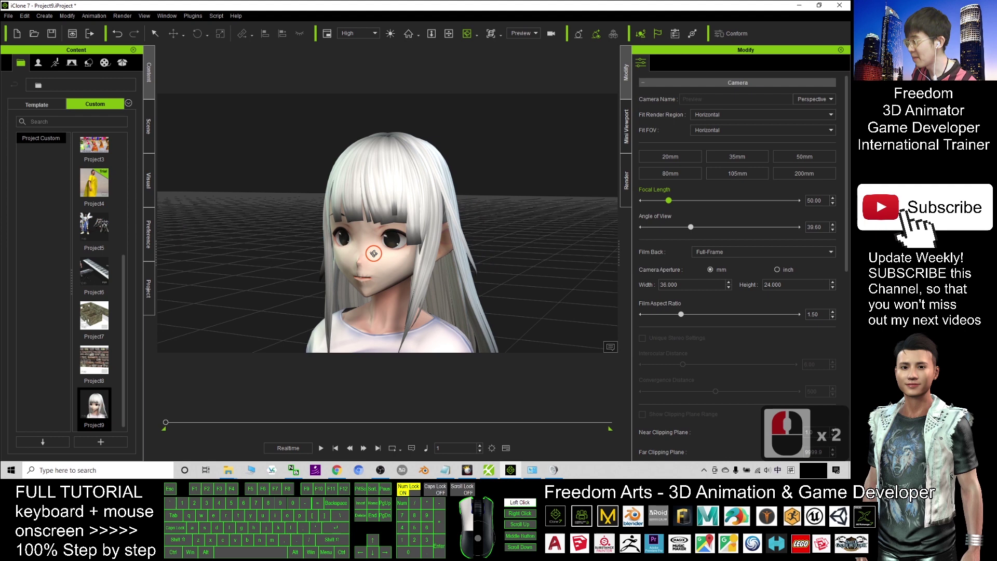
click(374, 252)
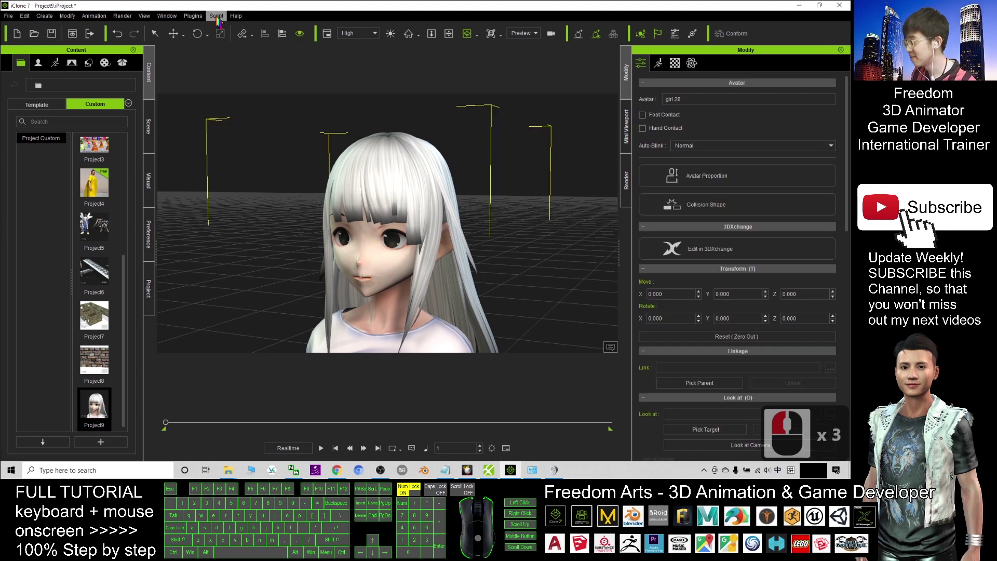
Open the Motion LIVE plugin and shift the view so its window does not cover the character's head.
click(192, 15)
mouse_move(221, 140)
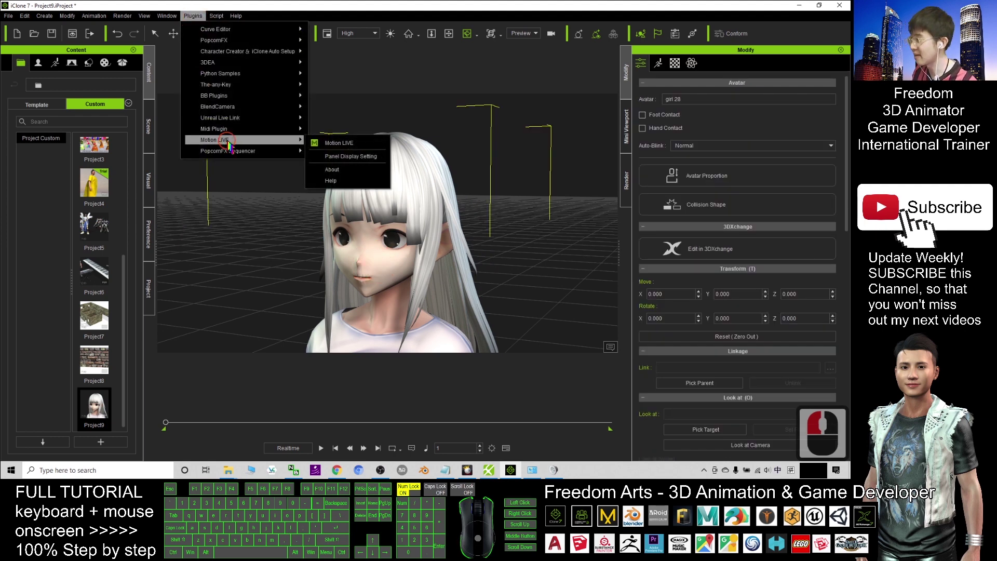
click(338, 144)
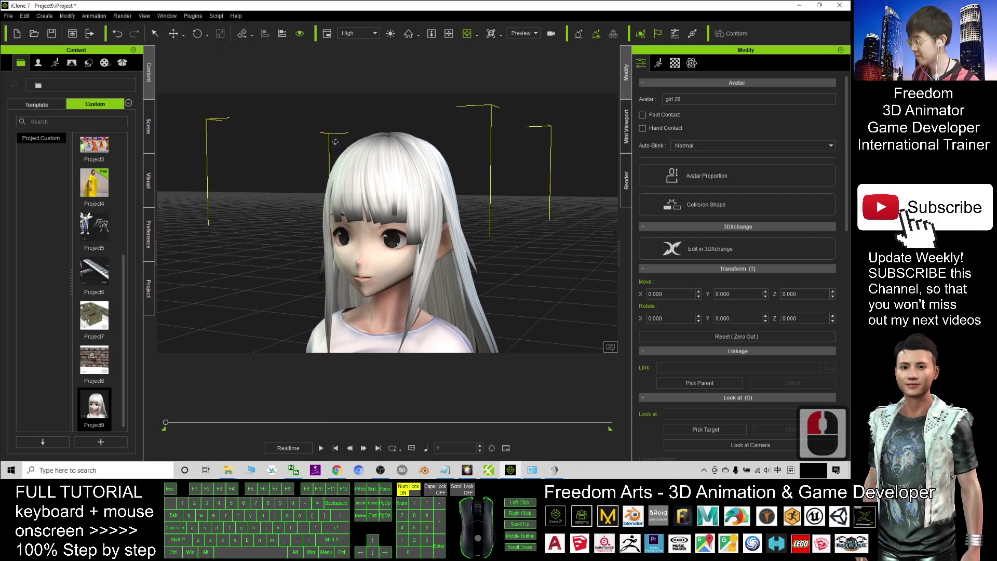
key(x)
drag(420, 225, 486, 229)
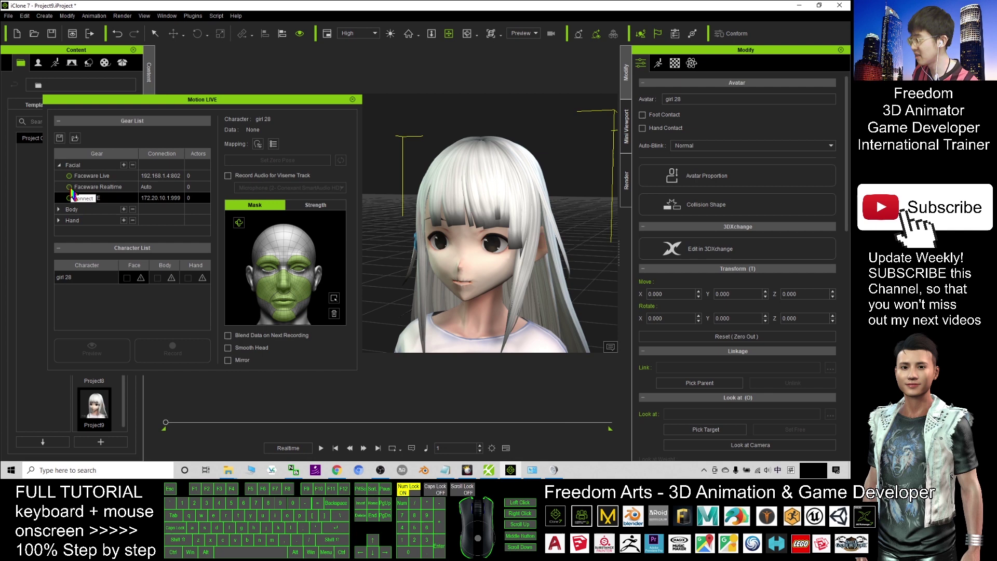
Connect the Faceware Realtime facial gear and assign it to the face of girl 28.
click(70, 188)
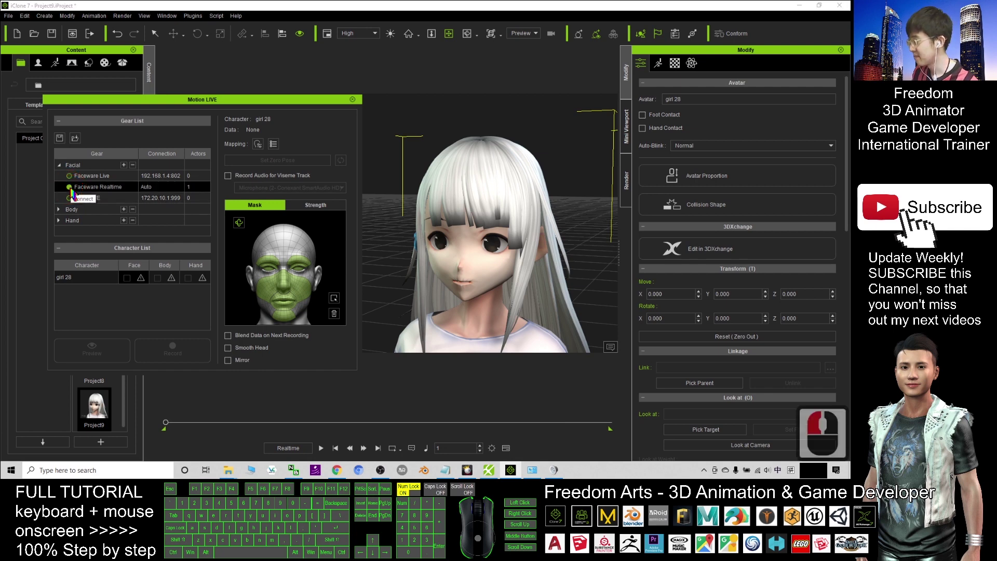
click(139, 279)
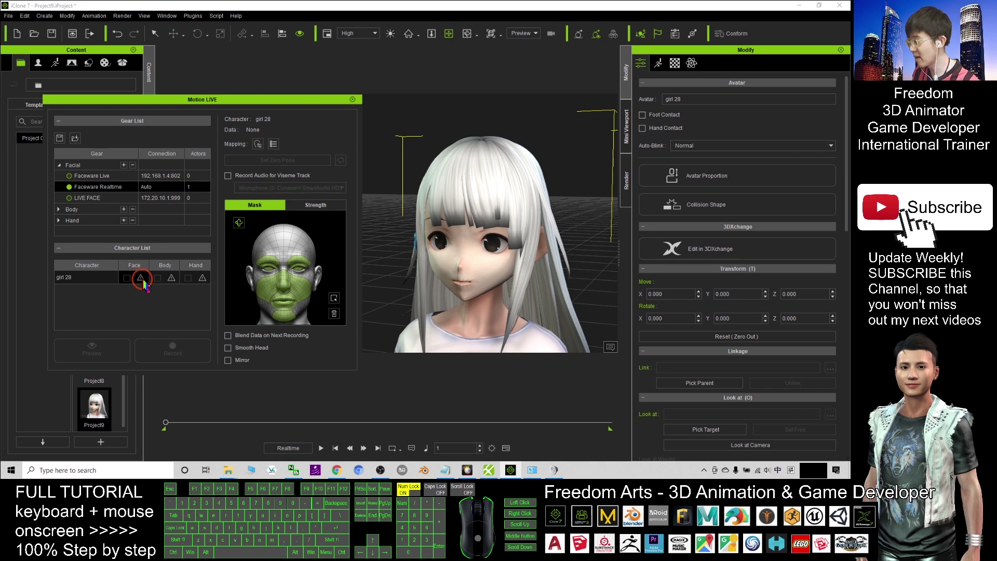
click(165, 296)
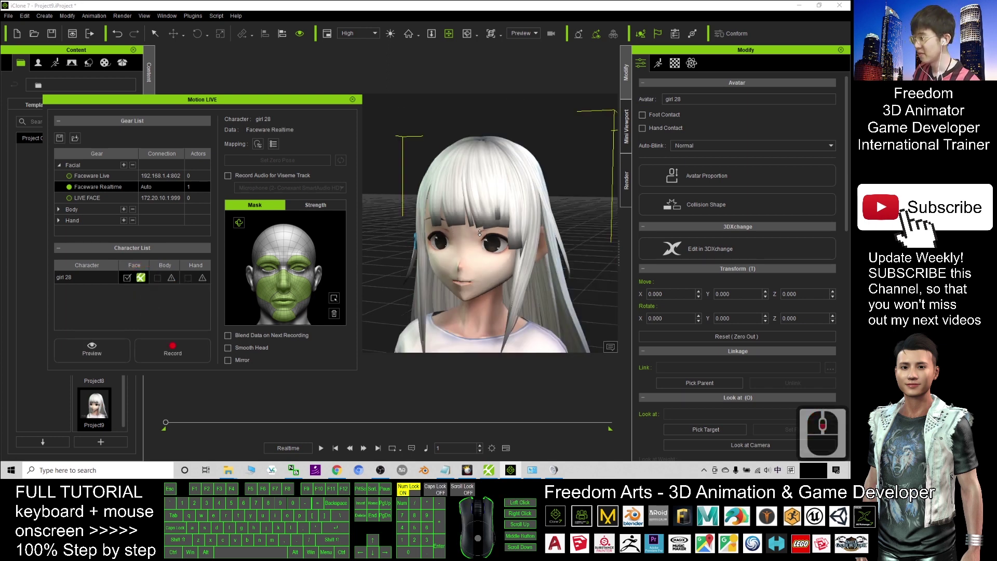
Exclude the brow and eye regions from the facial capture mask, leaving only the lower face active.
double_click(269, 267)
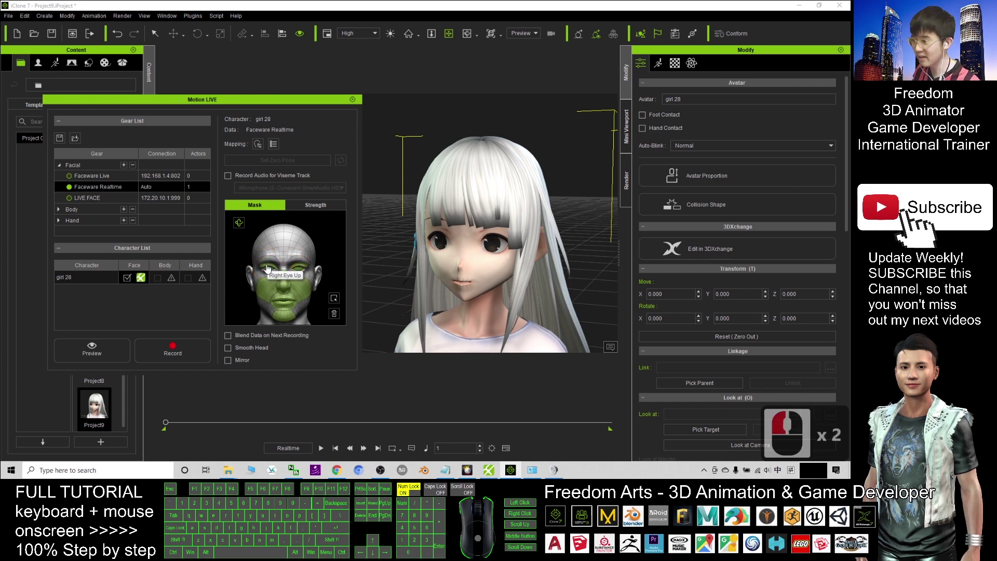
click(268, 267)
click(296, 266)
click(298, 269)
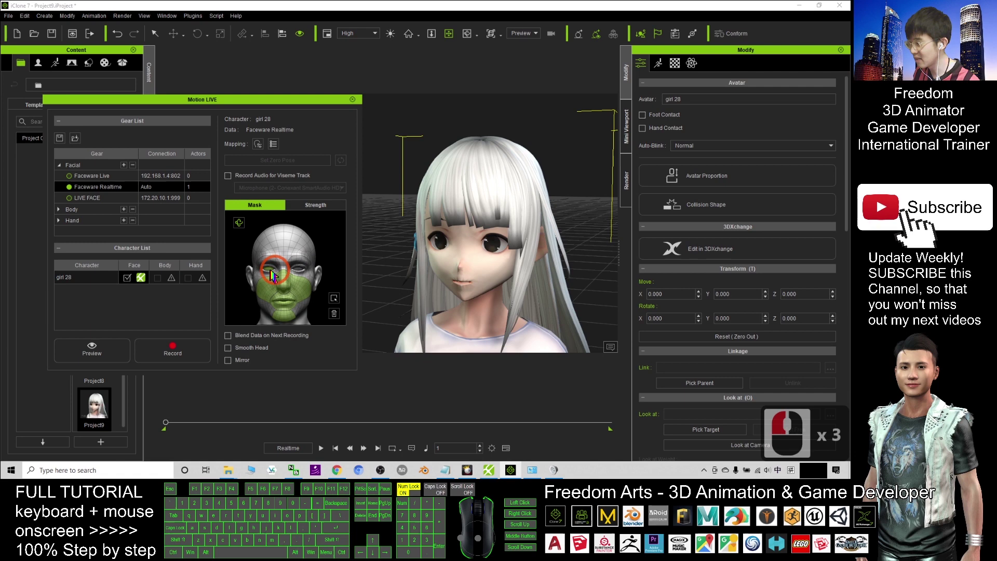
click(272, 273)
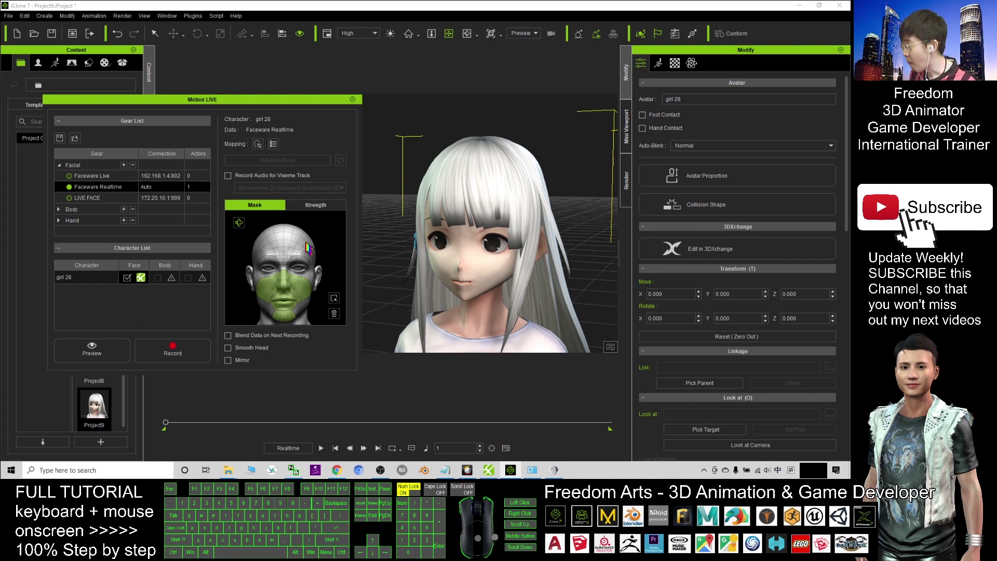
Preview the Faceware Realtime capture on the character with the Faceware window moved clear of the head, and stop the preview.
click(97, 354)
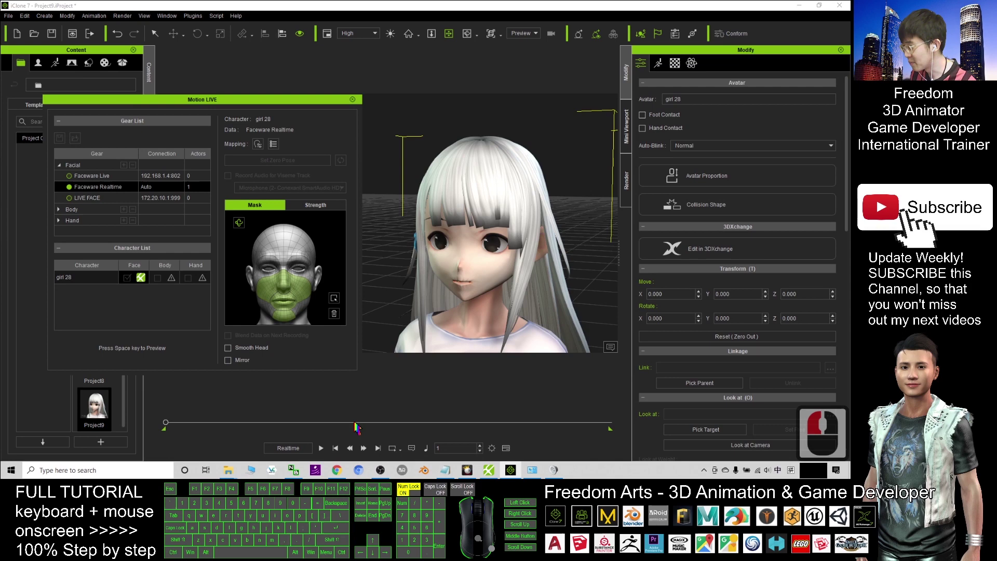
key(space)
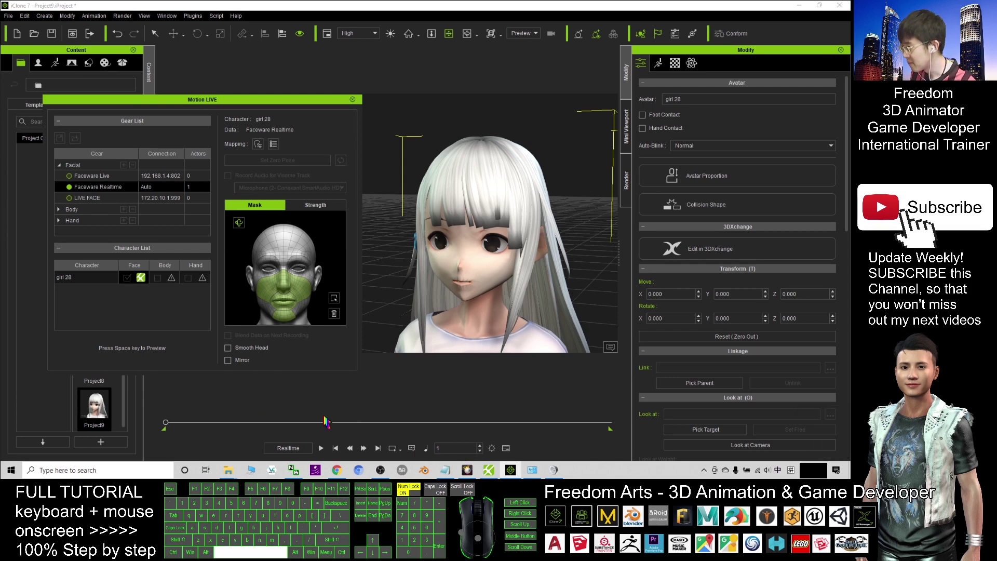
mouse_move(488, 472)
click(473, 441)
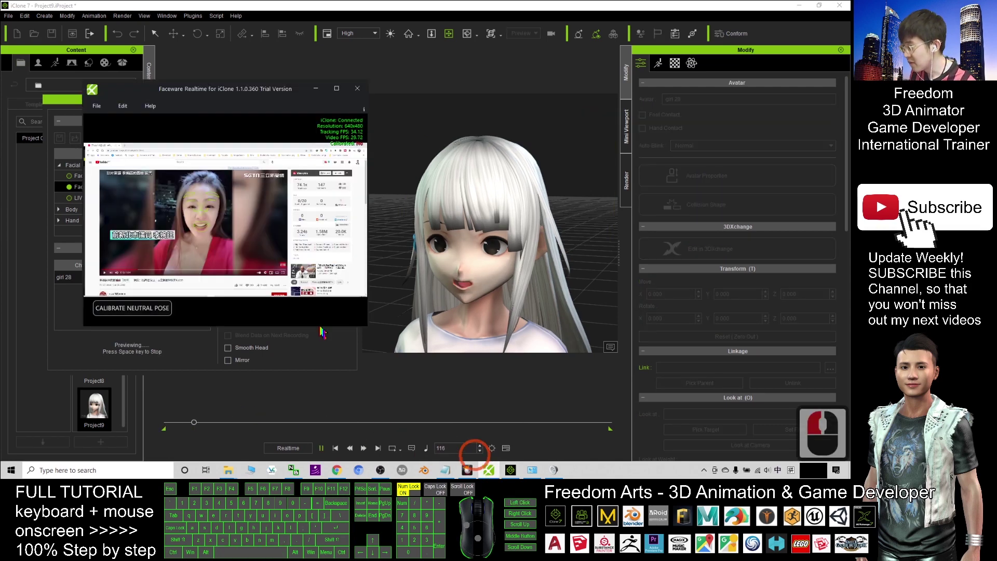
click(239, 88)
drag(239, 88, 719, 89)
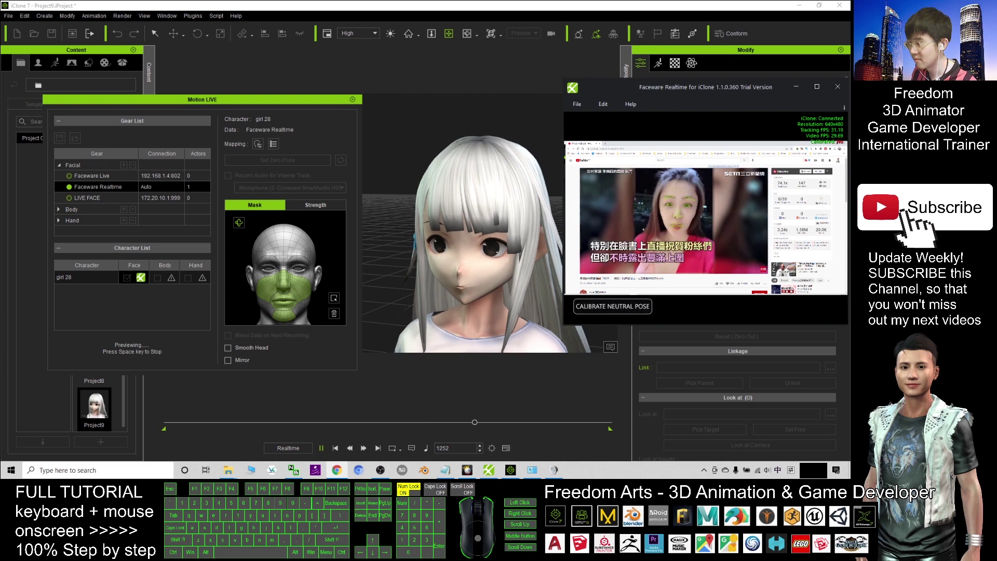
click(506, 295)
key(space)
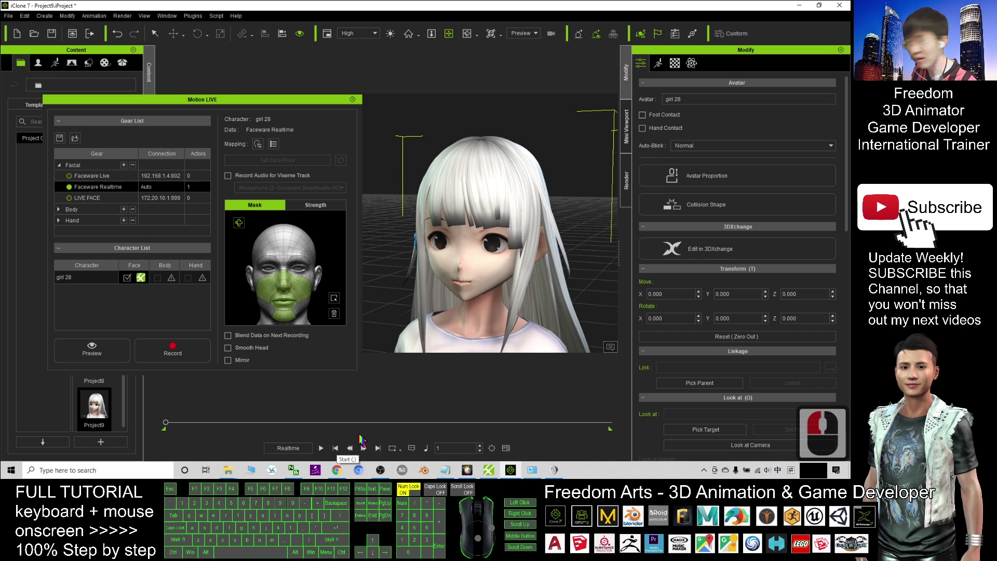
Enable Record Audio for Viseme Track and set its source to Stereo Mix (2- Conexant SmartAudio HD).
key(alt+Tab)
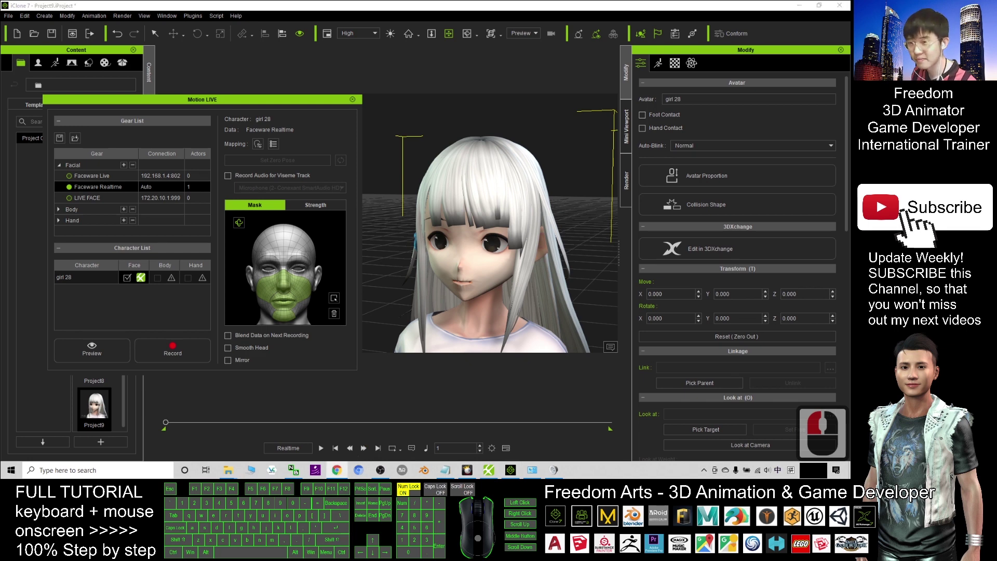
click(466, 325)
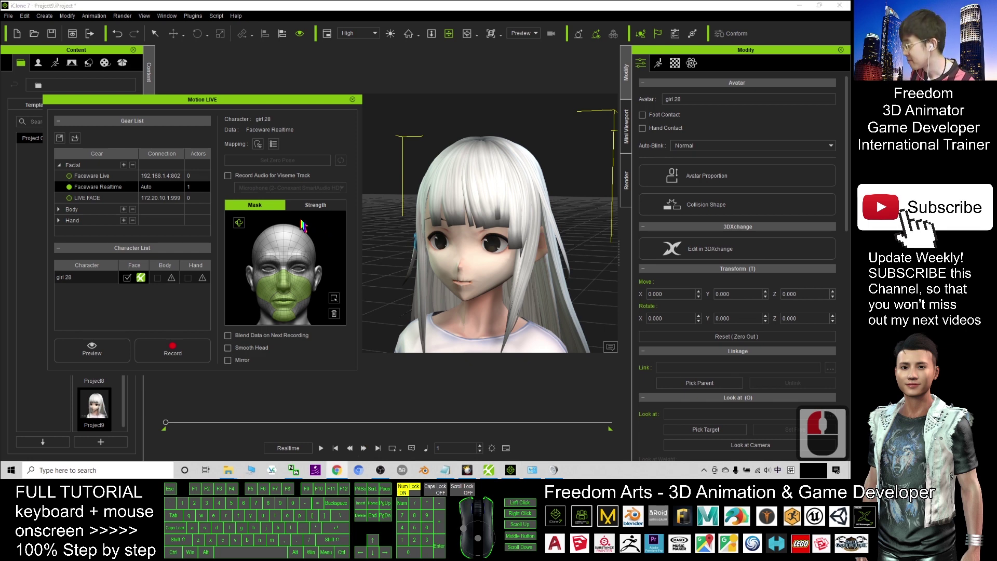
click(228, 176)
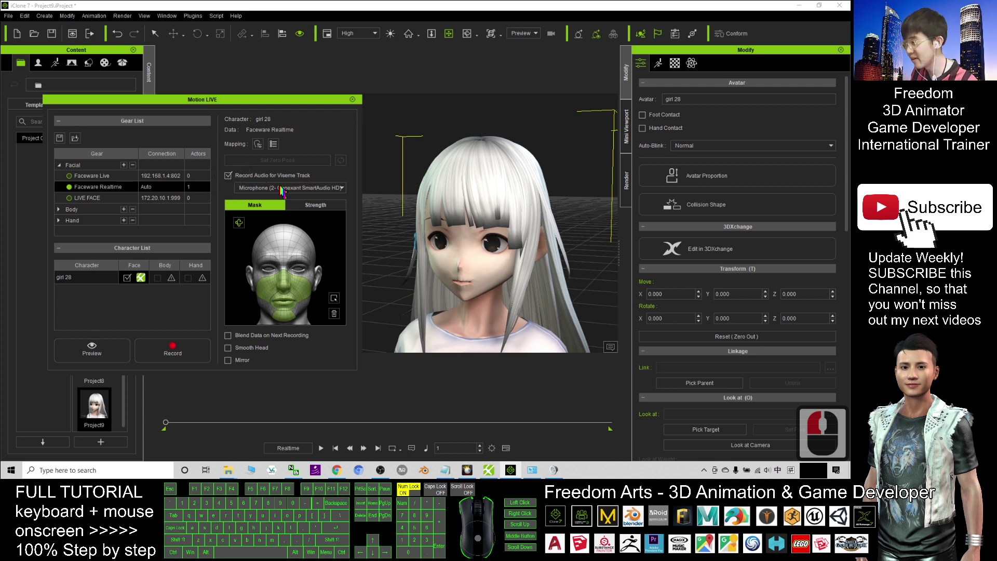
click(283, 190)
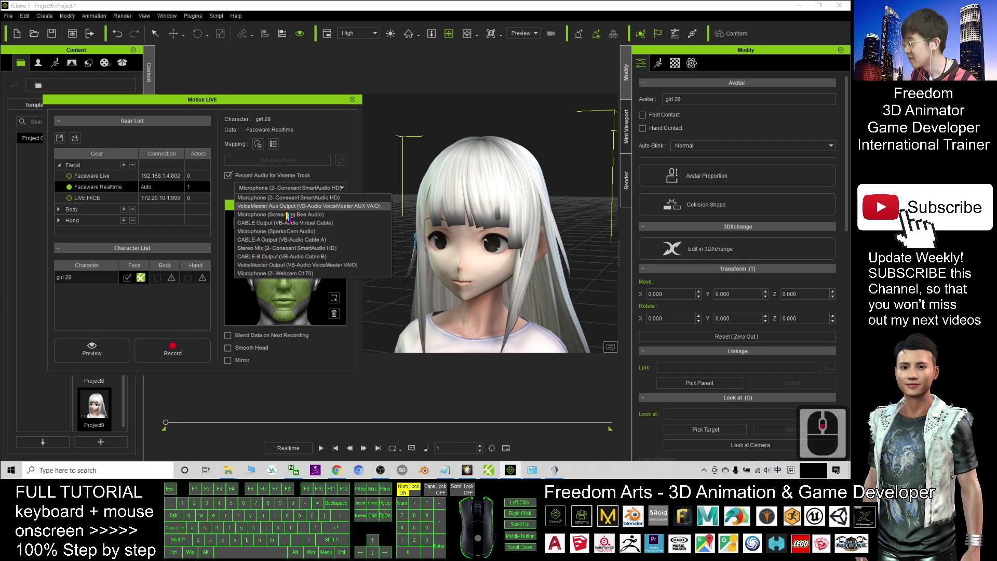
click(265, 248)
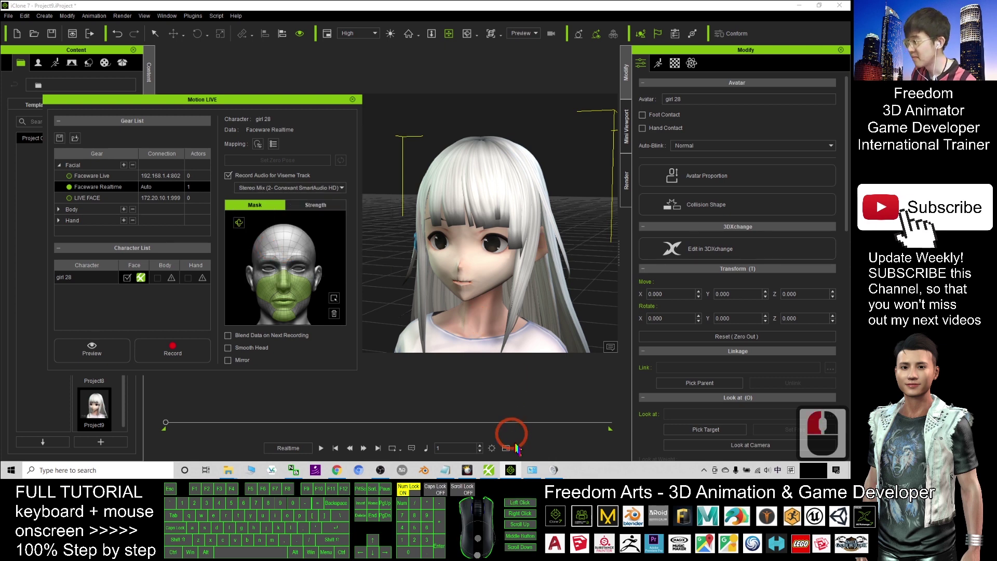
Check the Stereo Mix recording device in the Sound dialog, close the dialog, and keep Stereo Mix as the viseme audio source.
click(555, 471)
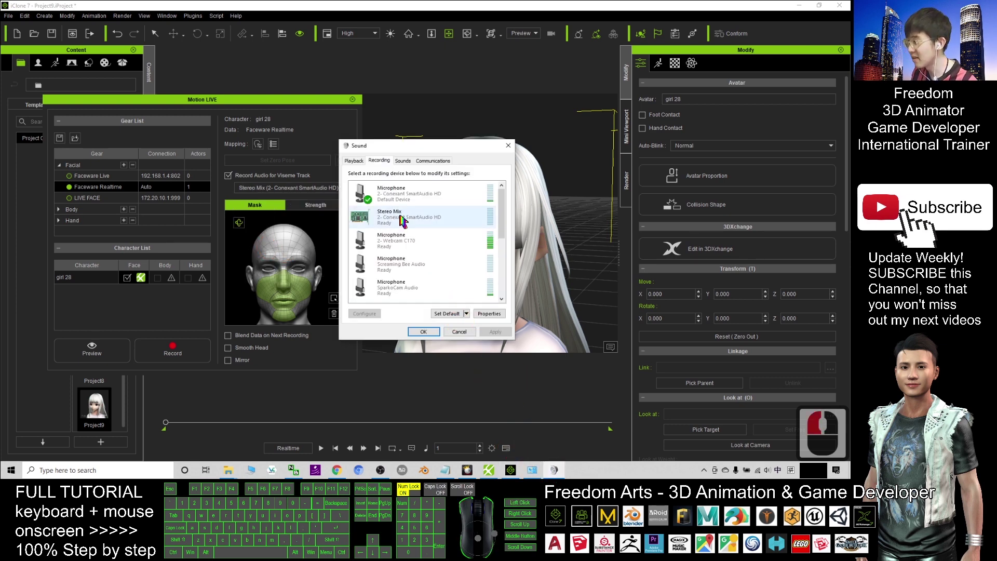
click(508, 145)
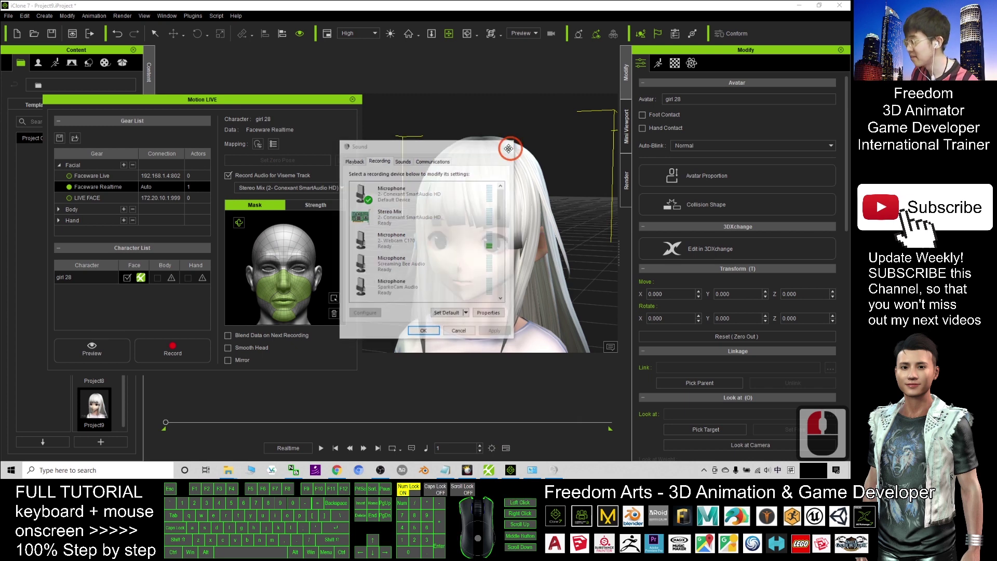
click(336, 188)
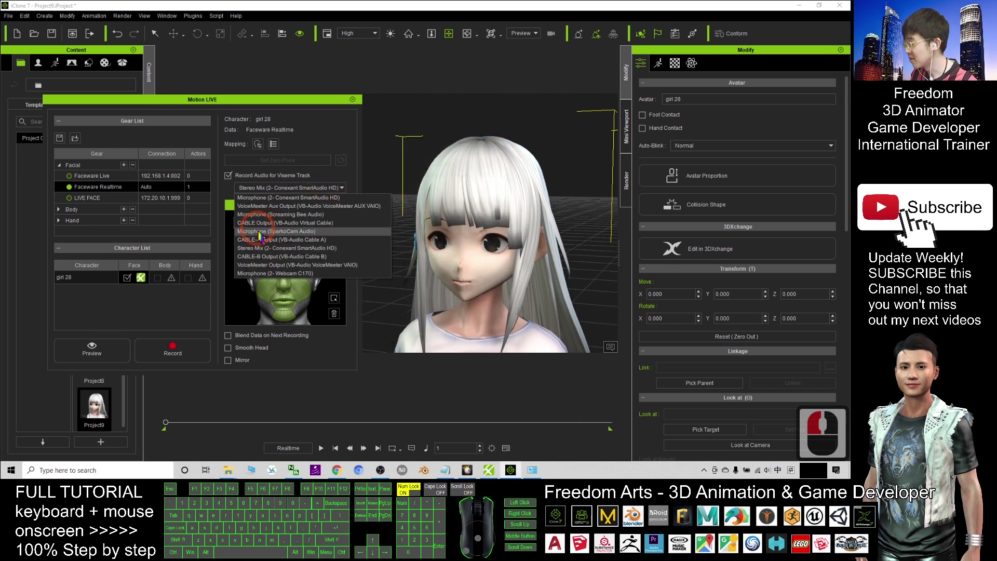
click(246, 262)
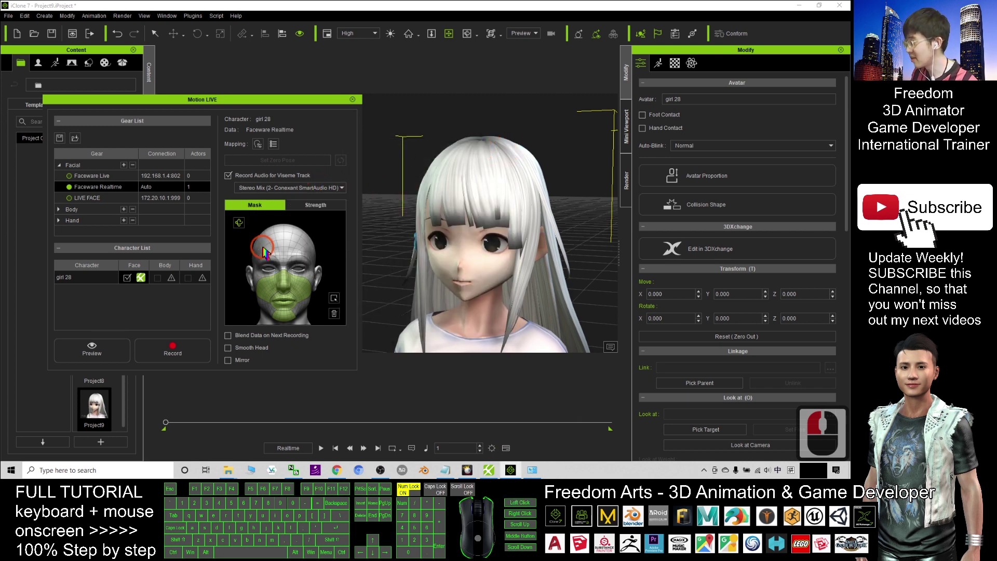
Record the Faceware Realtime facial performance with Stereo Mix audio onto the girl 28 character, checking the face tracking in the Faceware window.
click(171, 355)
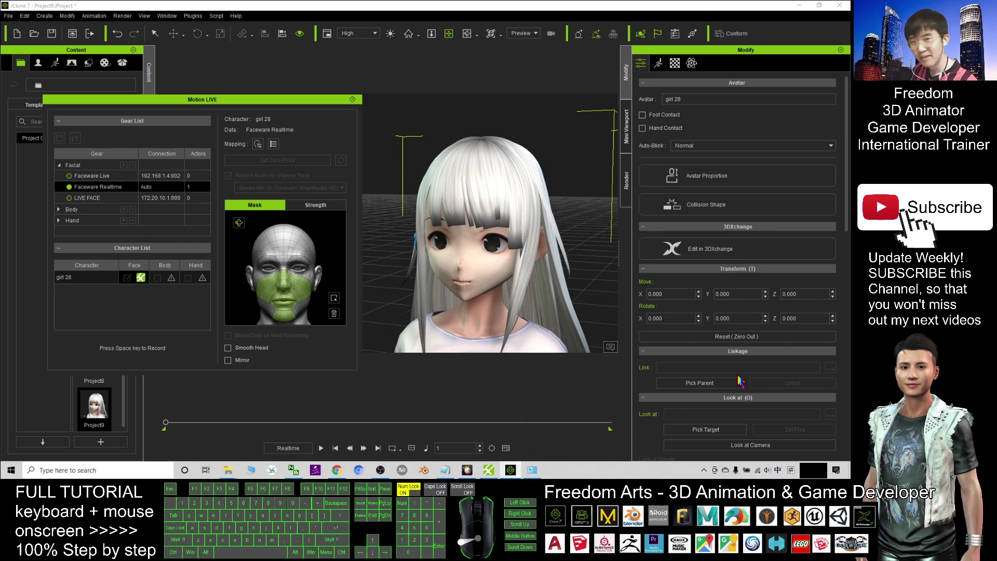
click(491, 468)
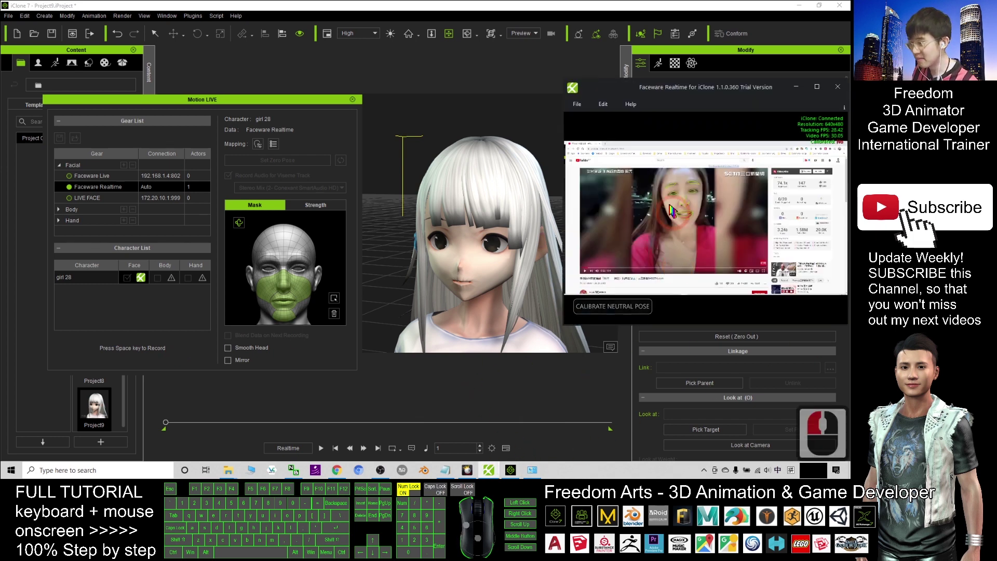
click(156, 355)
key(space)
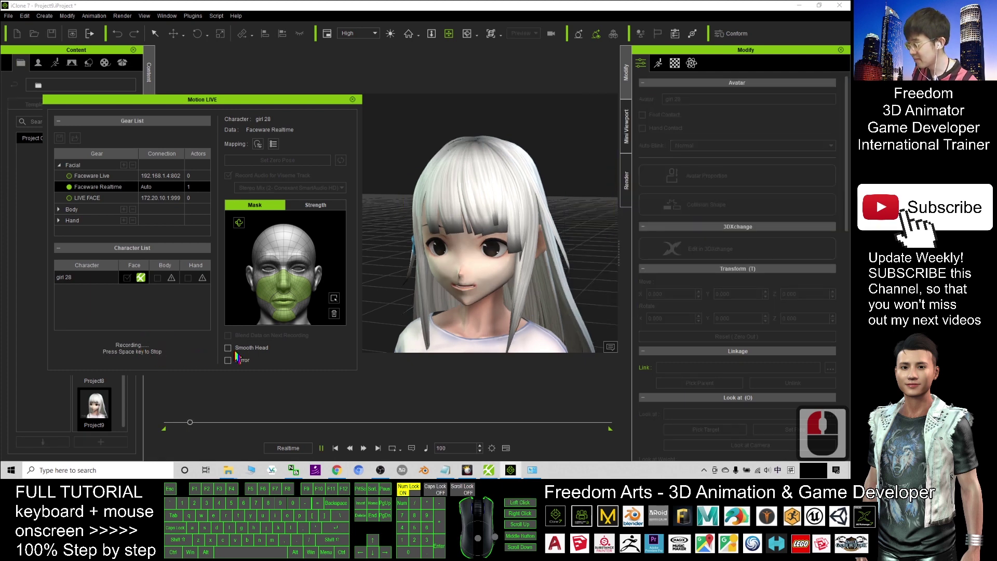
click(490, 471)
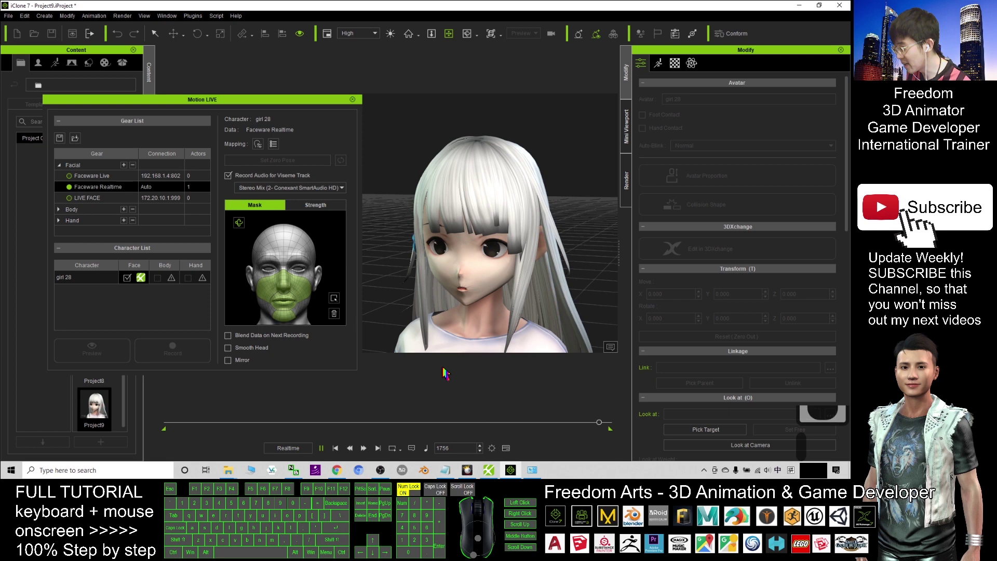
click(388, 378)
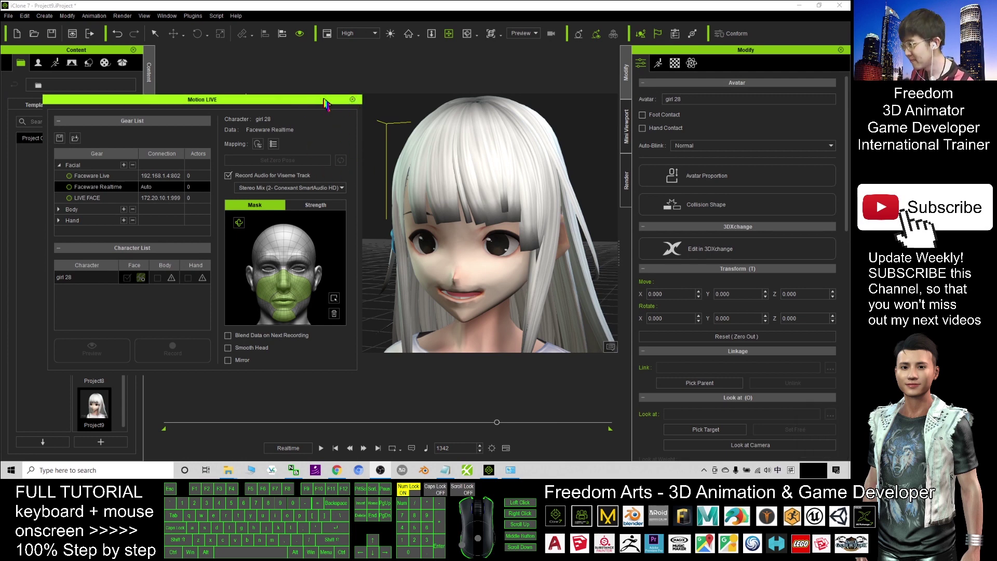
Close the Motion LIVE window and return the timeline to the first frame.
drag(325, 101, 298, 101)
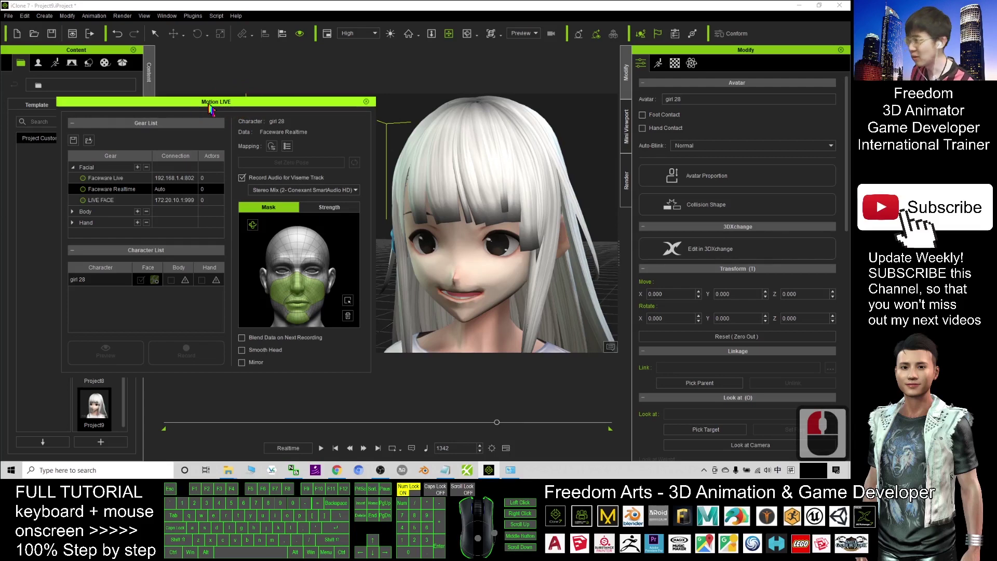
click(366, 101)
click(402, 266)
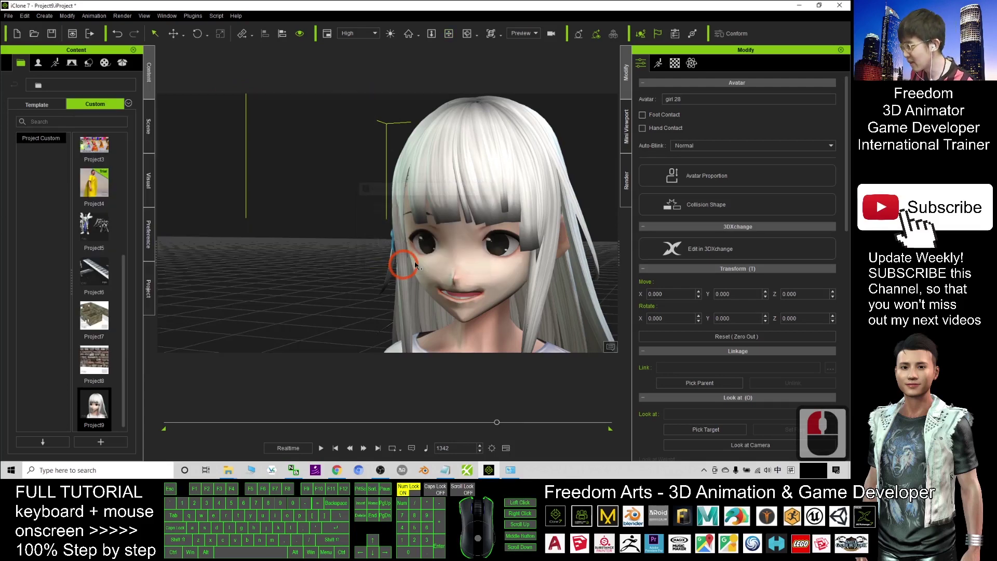
click(335, 448)
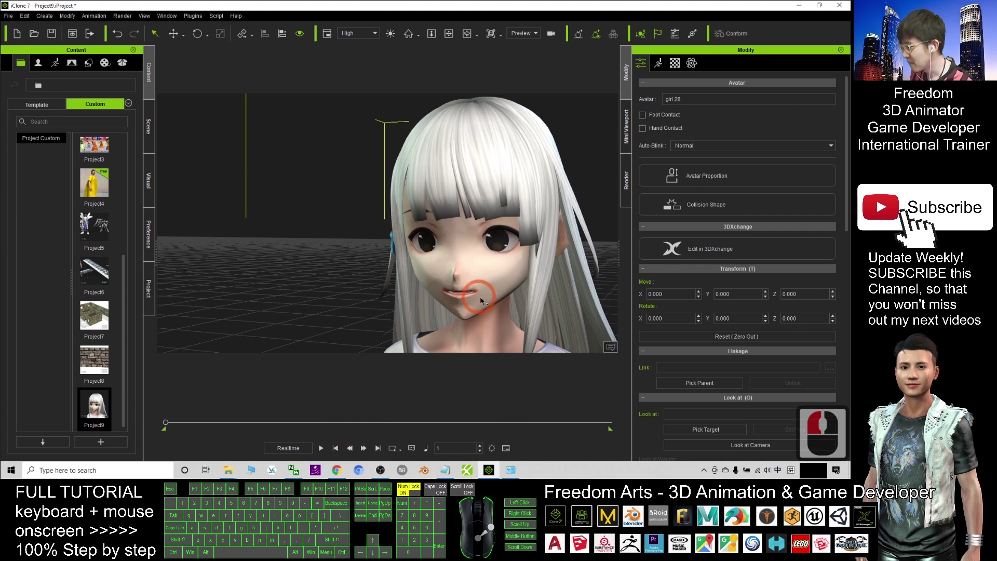
Play back the recorded facial animation with the character's head centred, examine the lip movement from several angles, and stop playback.
click(516, 285)
key(x)
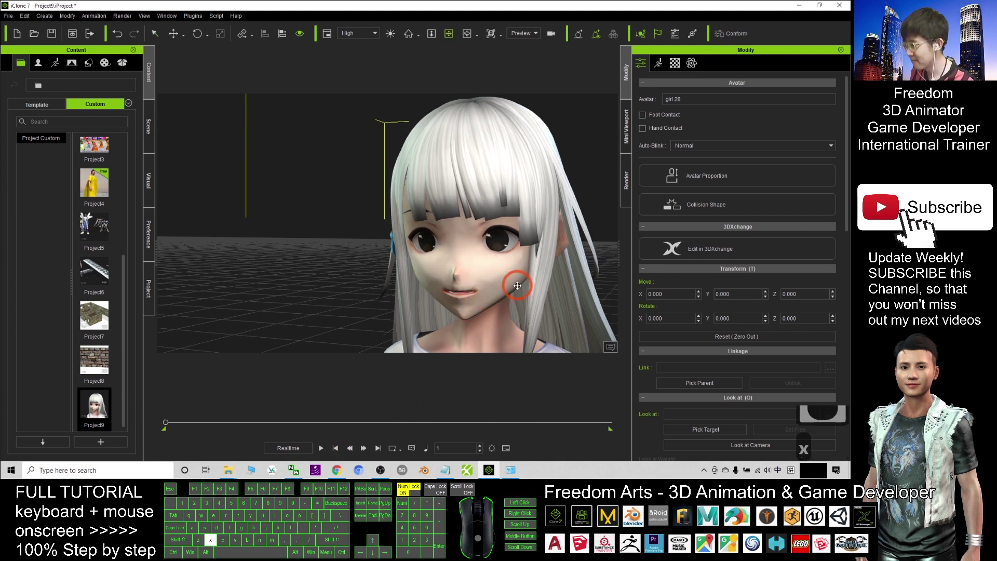
drag(516, 285, 412, 234)
click(321, 448)
click(459, 289)
key(c)
scroll(469, 260, up, 3)
scroll(469, 260, down, 3)
key(x)
key(c)
key(x)
key(c)
key(c)
key(c)
key(x)
click(412, 234)
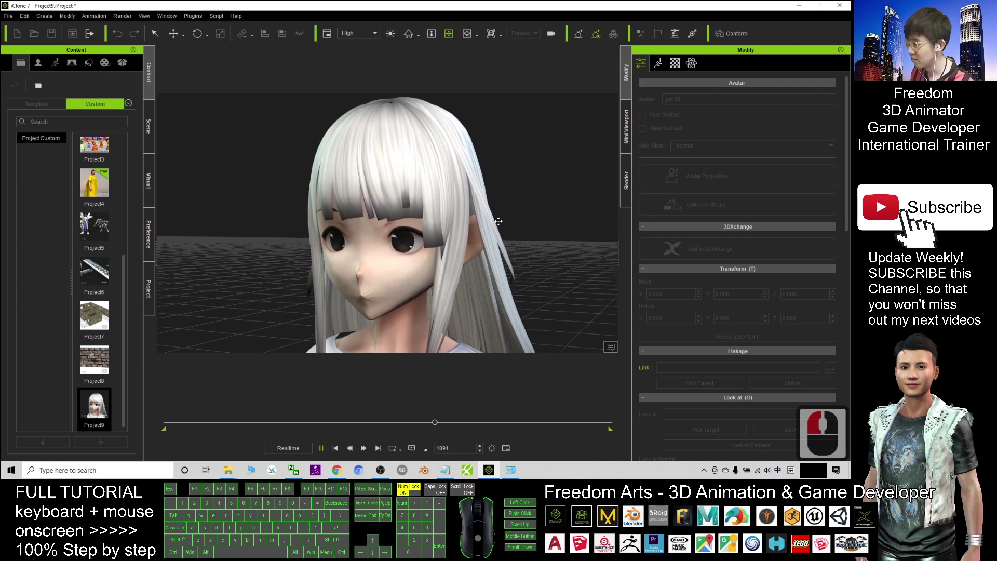
mouse_move(498, 221)
mouse_down()
mouse_move(474, 228)
mouse_move(480, 212)
mouse_move(478, 223)
mouse_up()
key(c)
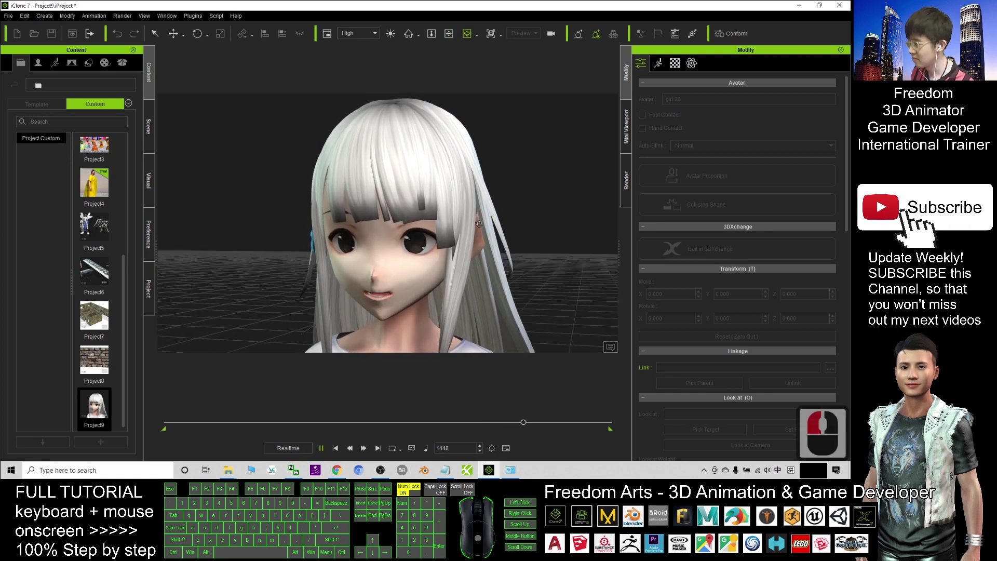
click(327, 449)
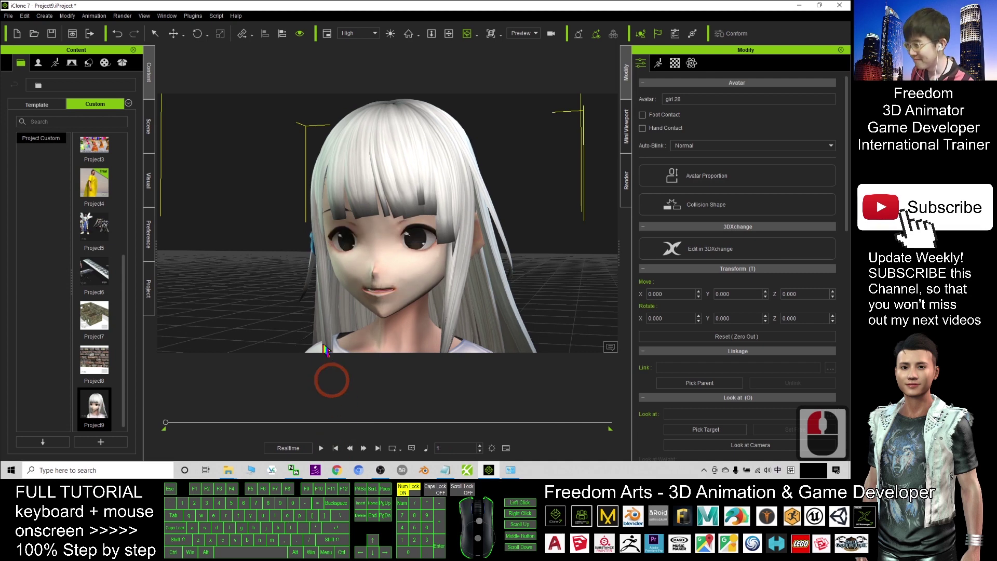
key(c)
drag(489, 211, 432, 289)
Switch to Chrome to compare the source YouTube video with the result, and return to iClone.
click(336, 471)
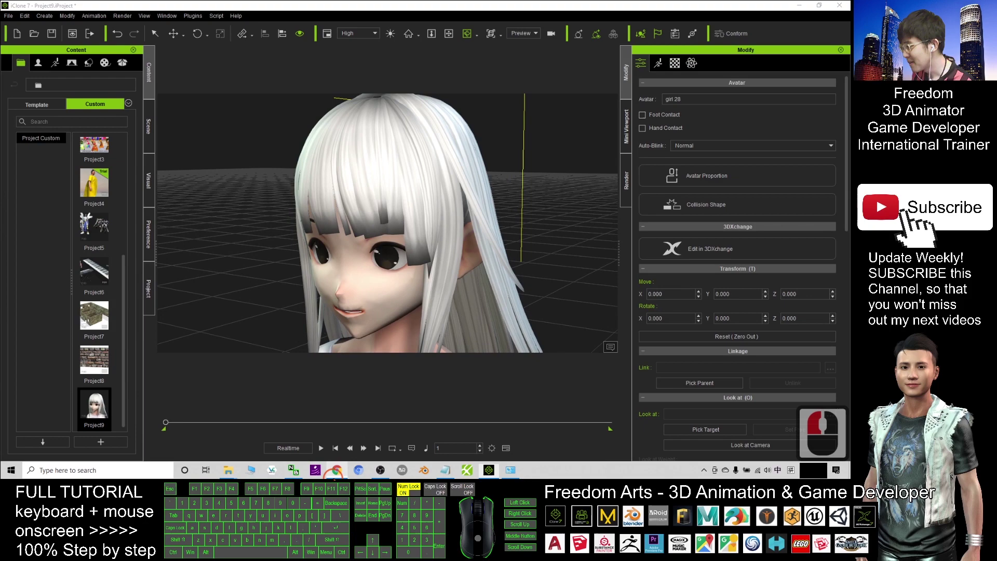
drag(486, 8, 450, 76)
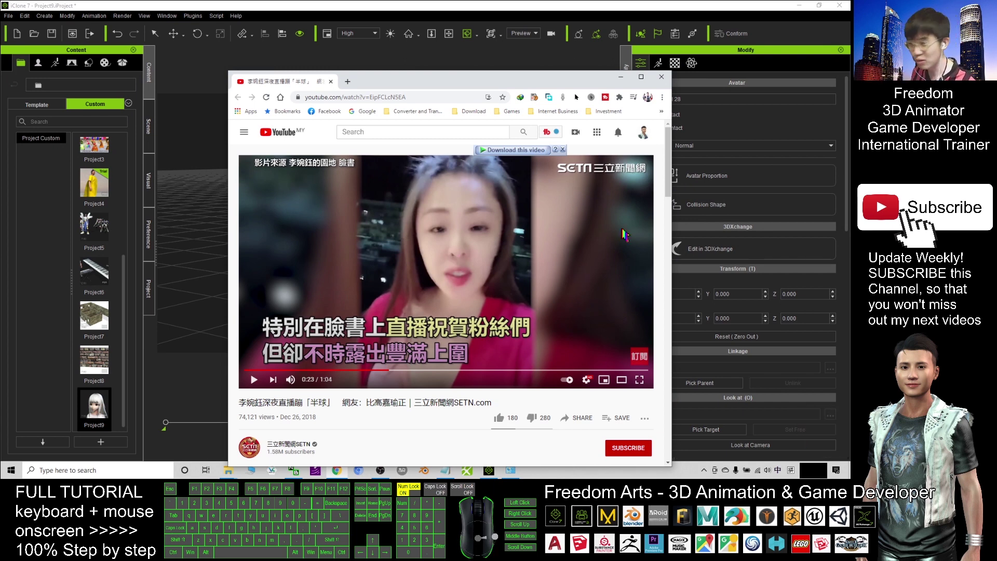
click(431, 5)
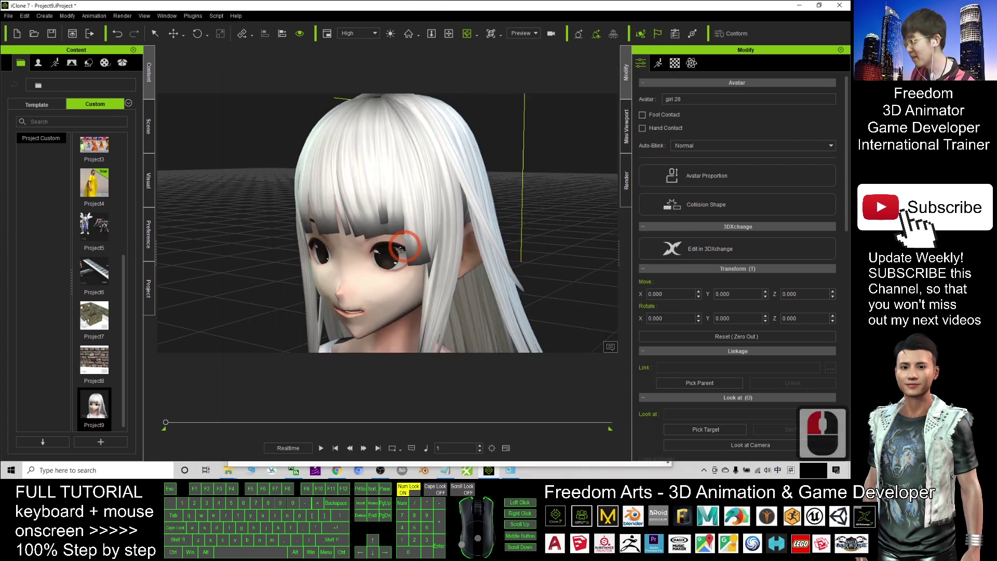
Replay the facial animation from about frame 914 with the face turned toward the camera, and pause it after a short stretch.
drag(383, 304, 343, 284)
key(c)
click(393, 423)
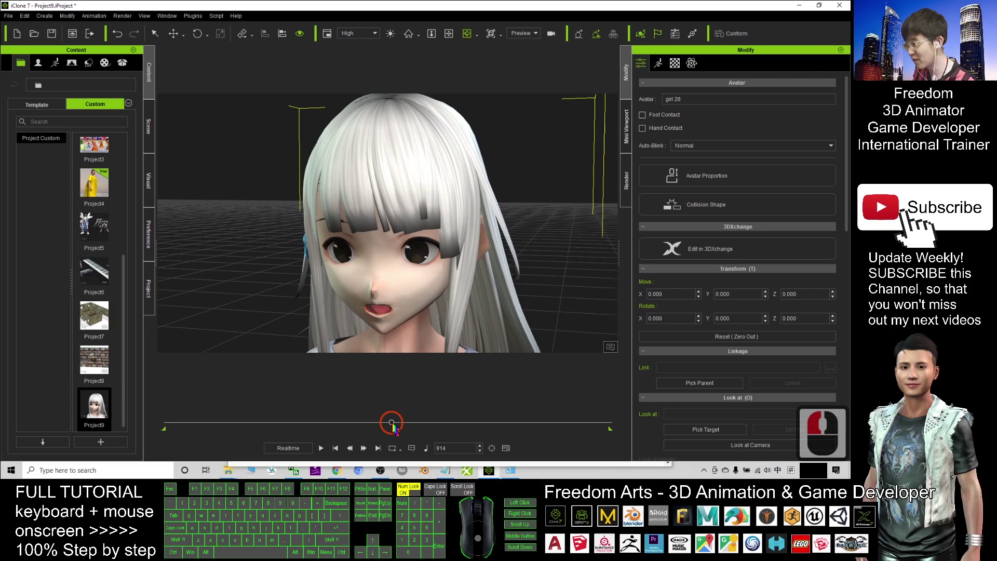
click(321, 448)
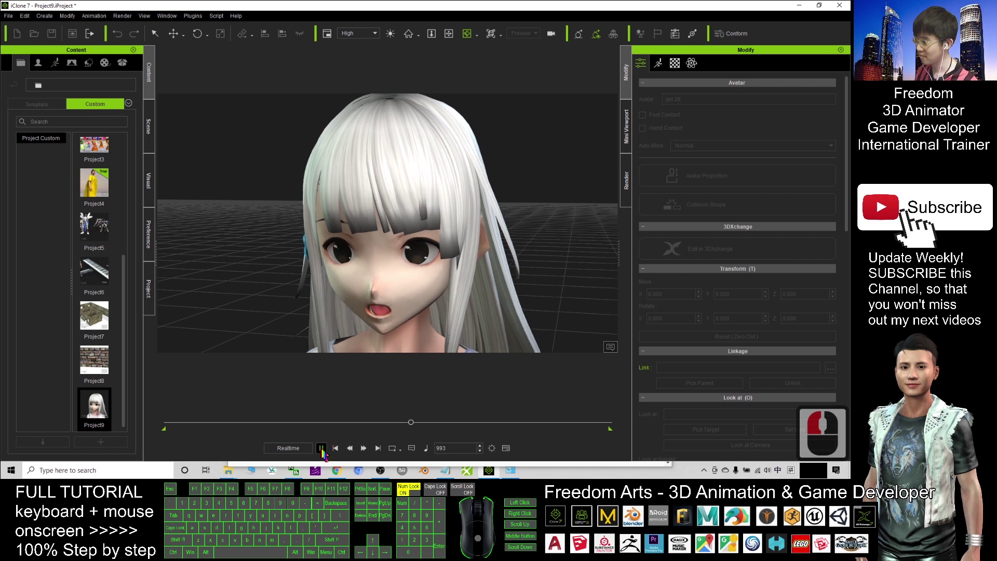
click(341, 448)
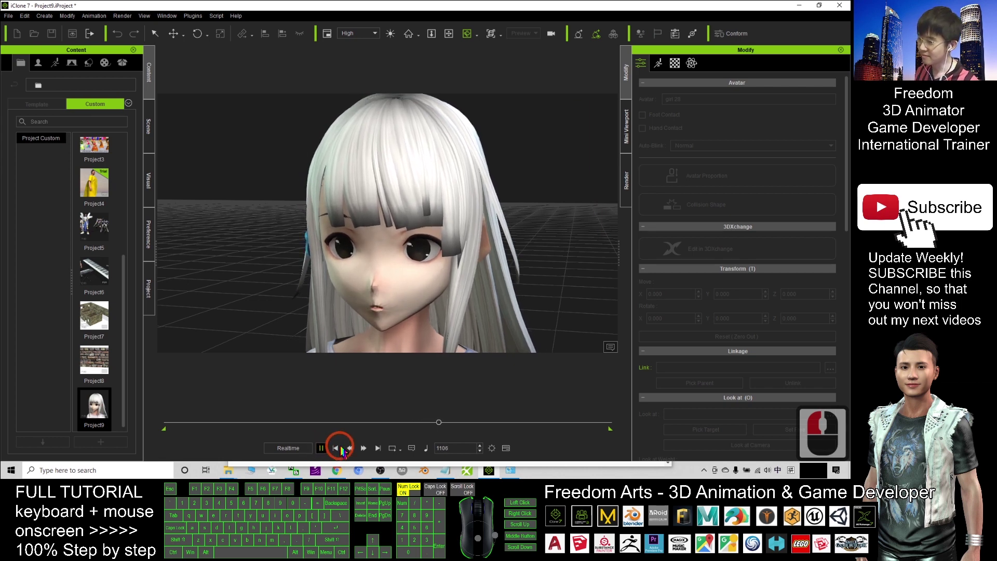
key(c)
drag(484, 296, 450, 300)
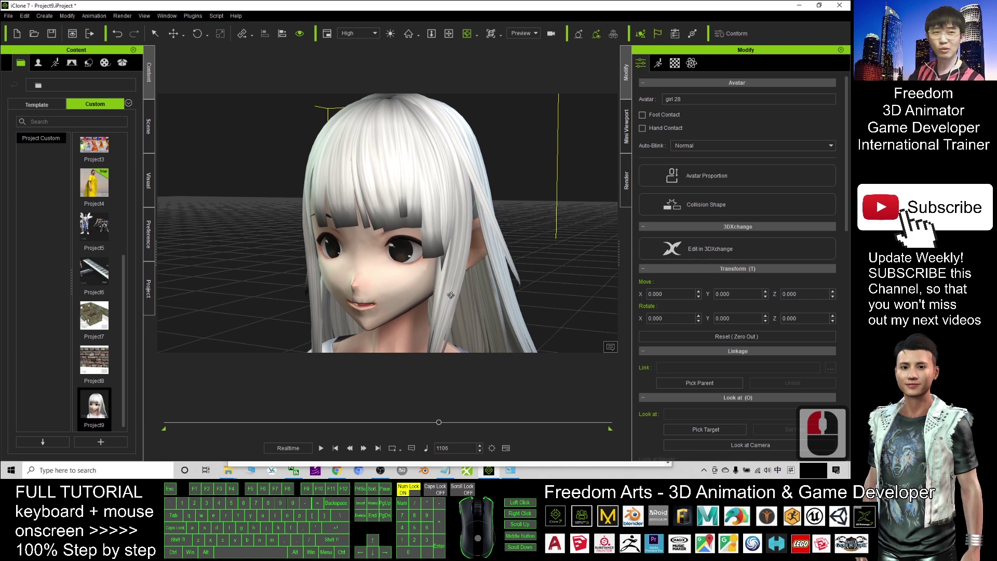
key(c)
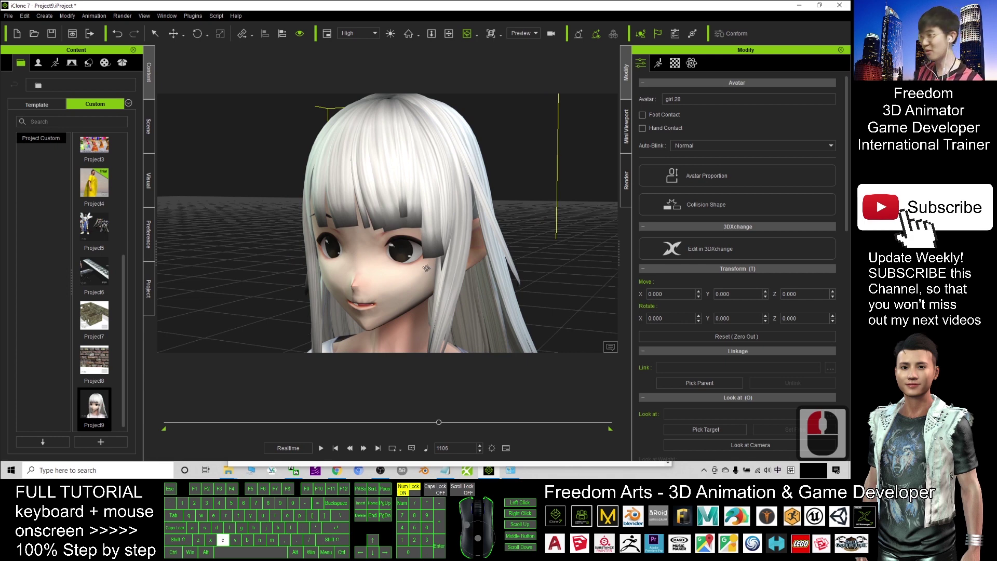
mouse_move(427, 269)
mouse_down()
mouse_move(414, 267)
mouse_move(543, 267)
mouse_move(473, 275)
mouse_move(485, 287)
mouse_move(443, 288)
mouse_move(441, 277)
mouse_up()
key(x)
key(c)
key(x)
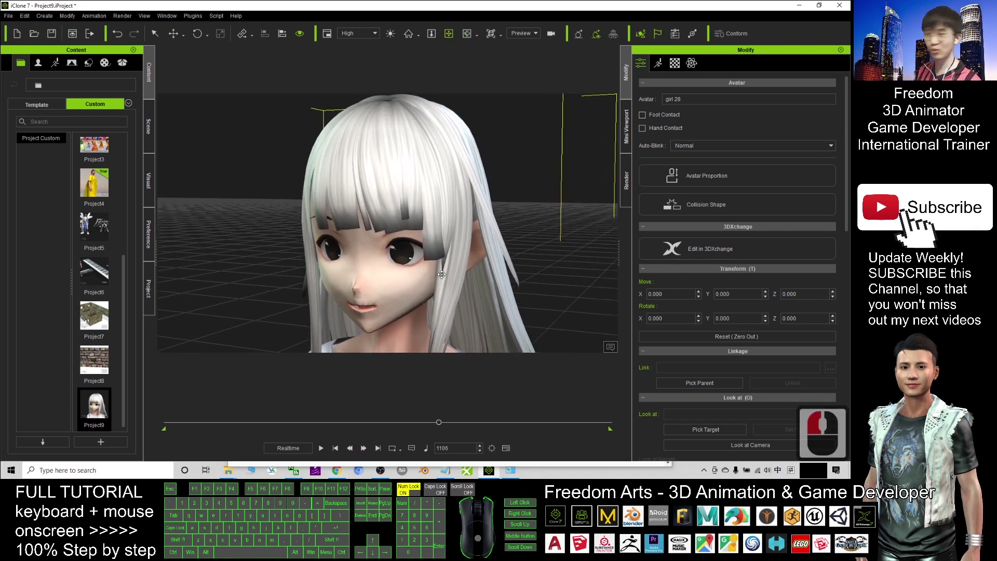